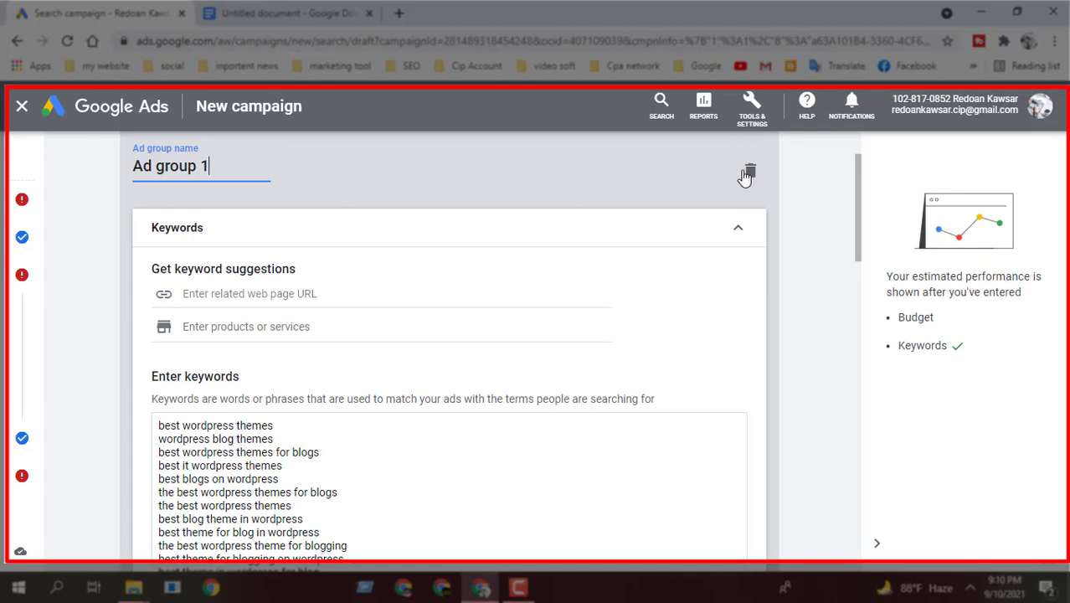
{"action": "left_click_drag", "start_coordinate": [216, 167], "coordinate": [82, 171]}
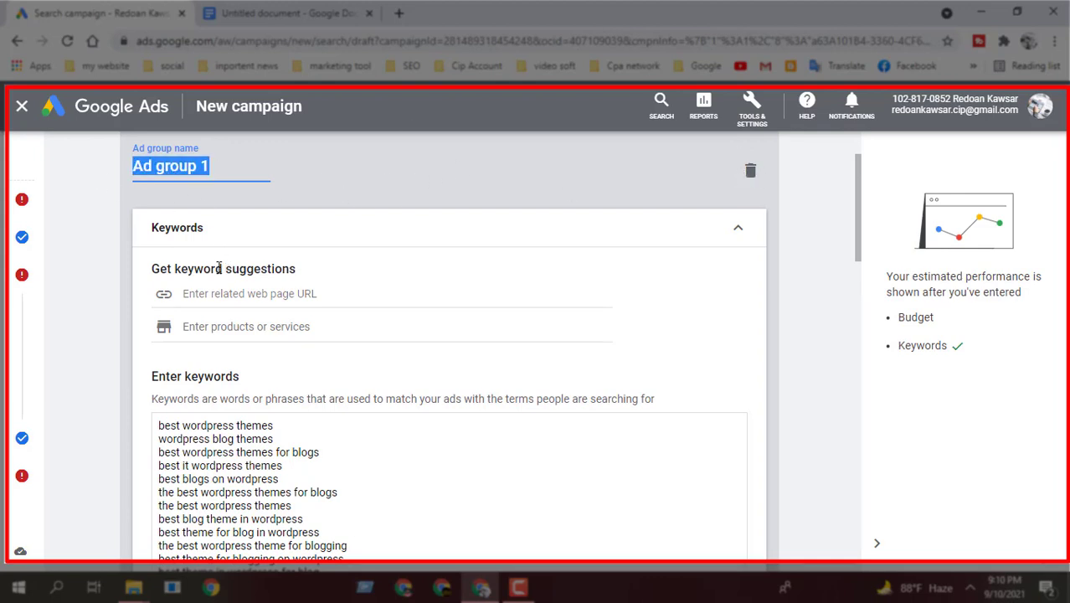
{"action": "left_click", "coordinate": [219, 168]}
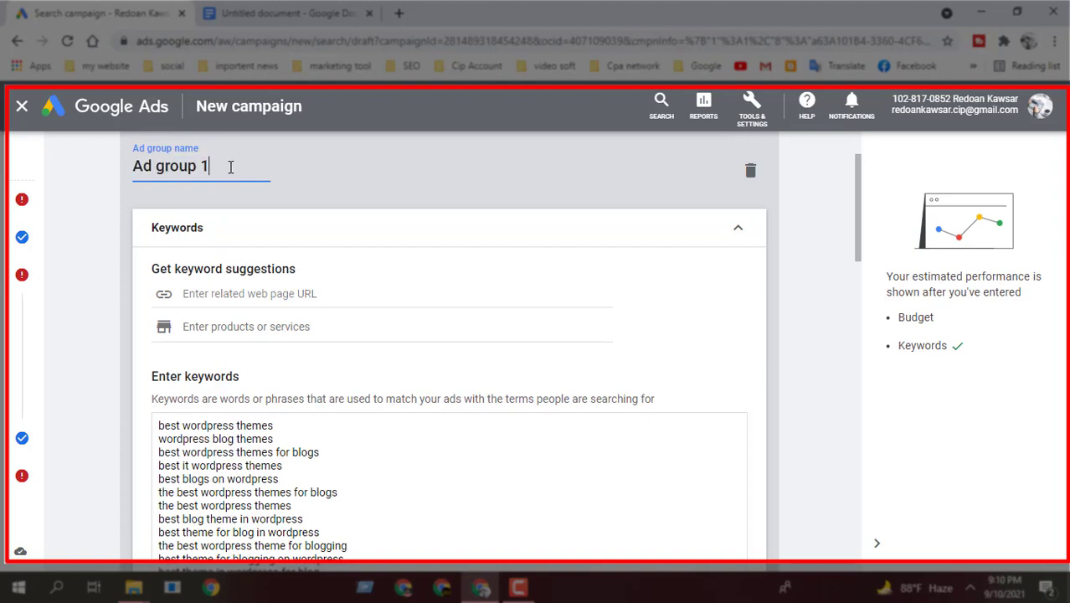
{"action": "left_click_drag", "start_coordinate": [230, 167], "coordinate": [116, 166]}
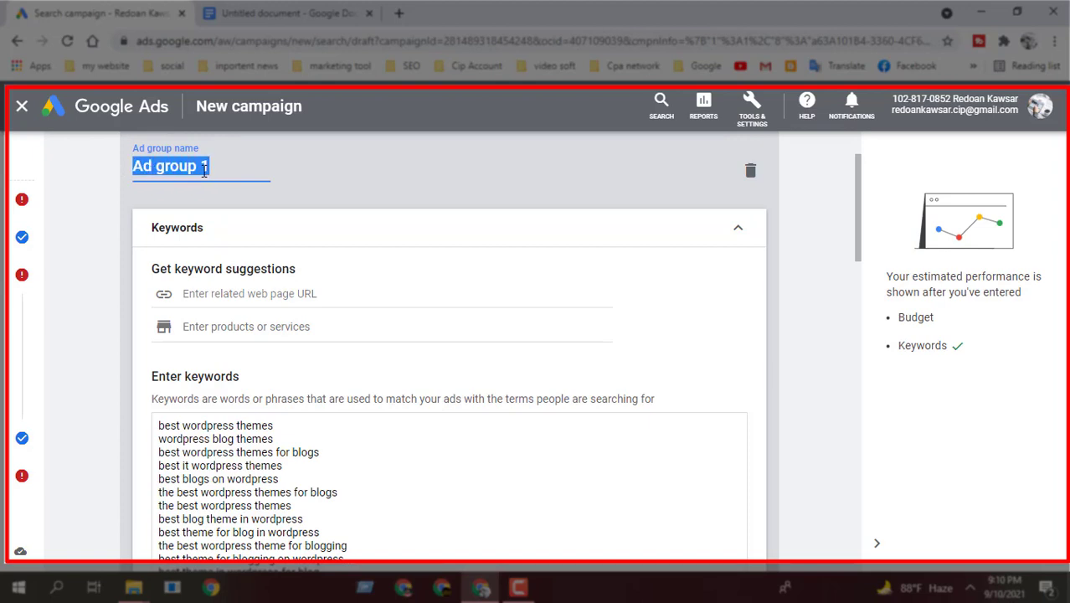
{"action": "left_click", "coordinate": [134, 181]}
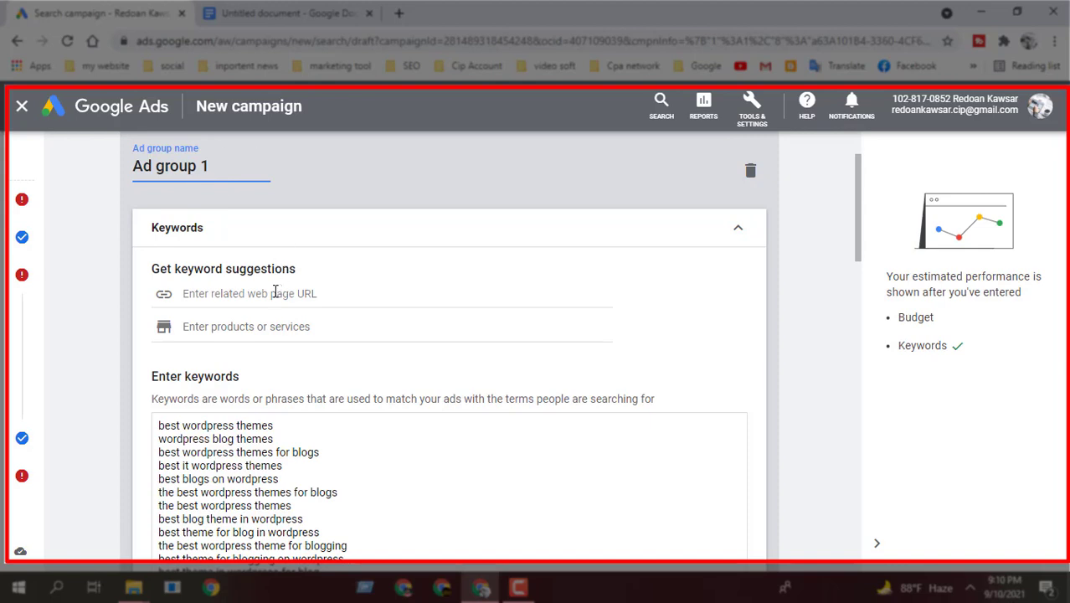
{"action": "left_click", "coordinate": [151, 266]}
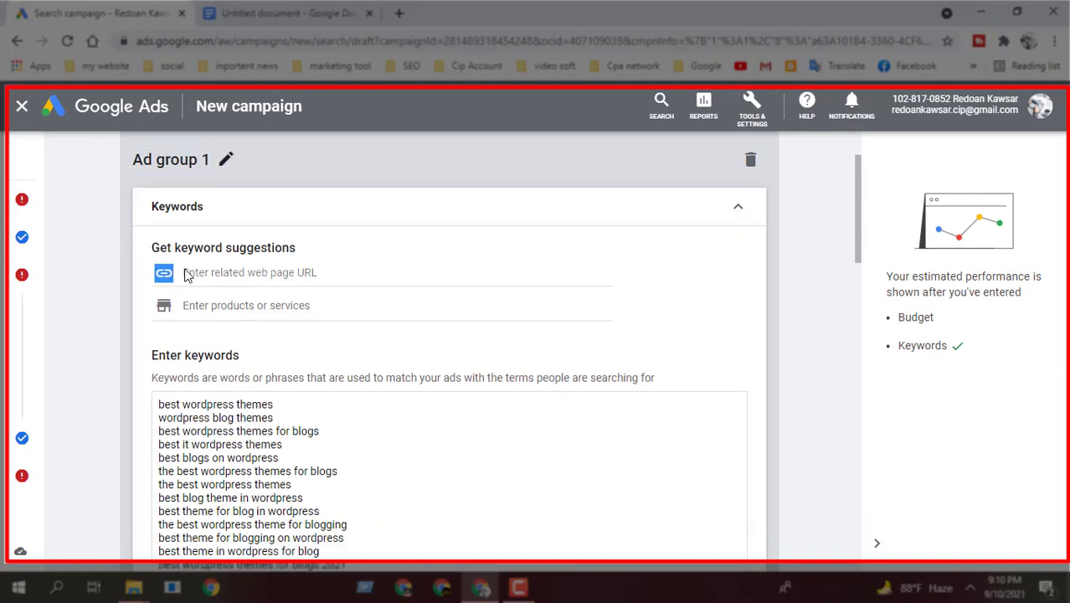
{"action": "left_click", "coordinate": [153, 275]}
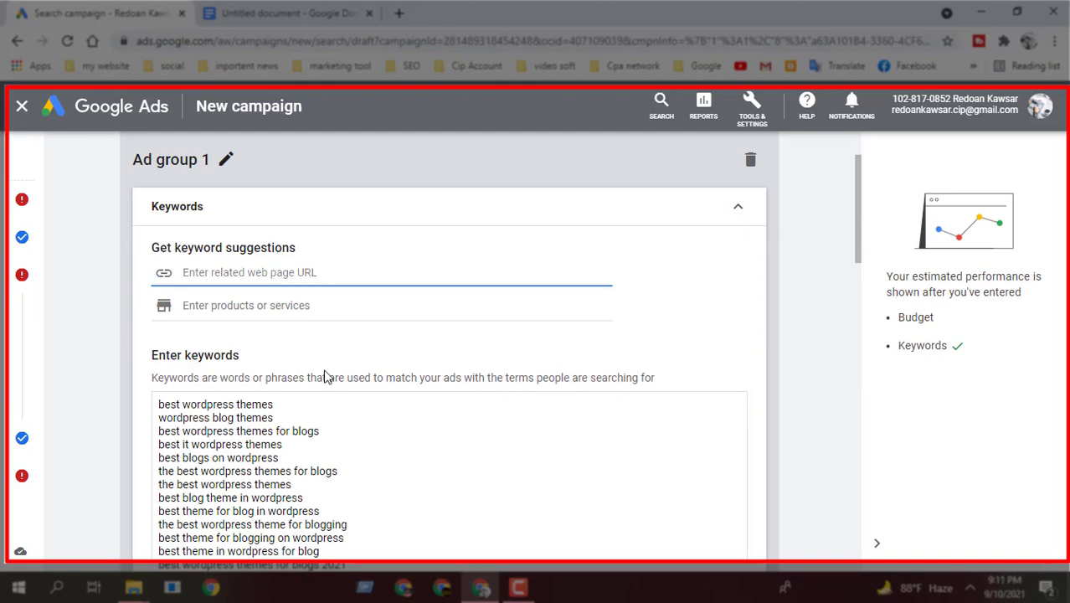
Review the ad group's entered keywords, from "best wordpress themes" through "best wordpress themes for blogs 2021".
{"action": "scroll", "coordinate": [350, 374], "scroll_direction": "down", "scroll_amount": 2}
{"action": "left_click_drag", "start_coordinate": [350, 412], "coordinate": [149, 246]}
{"action": "scroll", "coordinate": [428, 406], "scroll_direction": "up", "scroll_amount": 1}
{"action": "scroll", "coordinate": [427, 406], "scroll_direction": "up", "scroll_amount": 2}
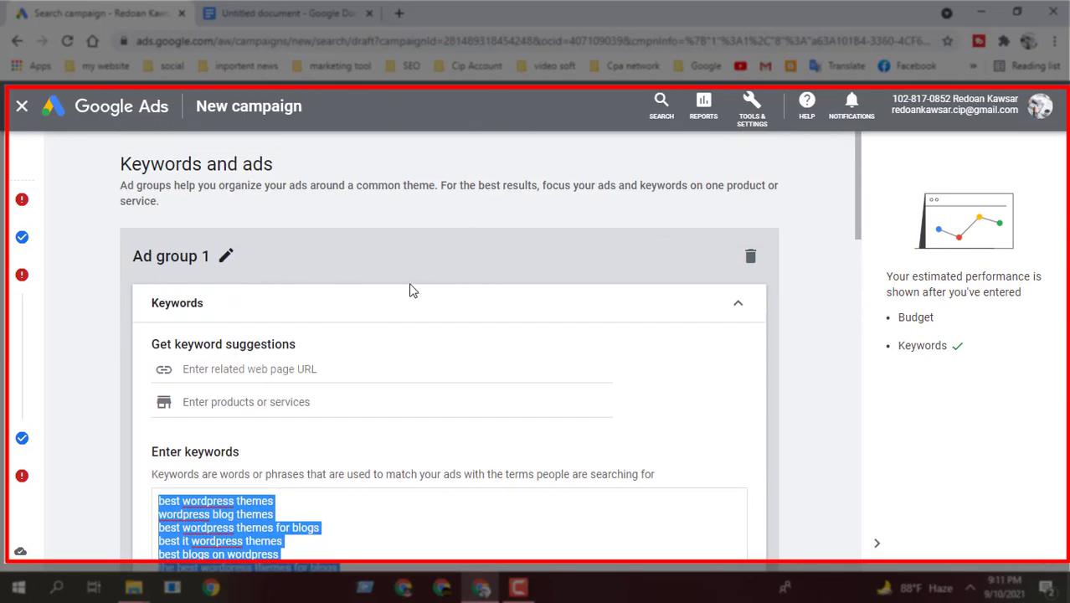
{"action": "scroll", "coordinate": [313, 287], "scroll_direction": "down", "scroll_amount": 2}
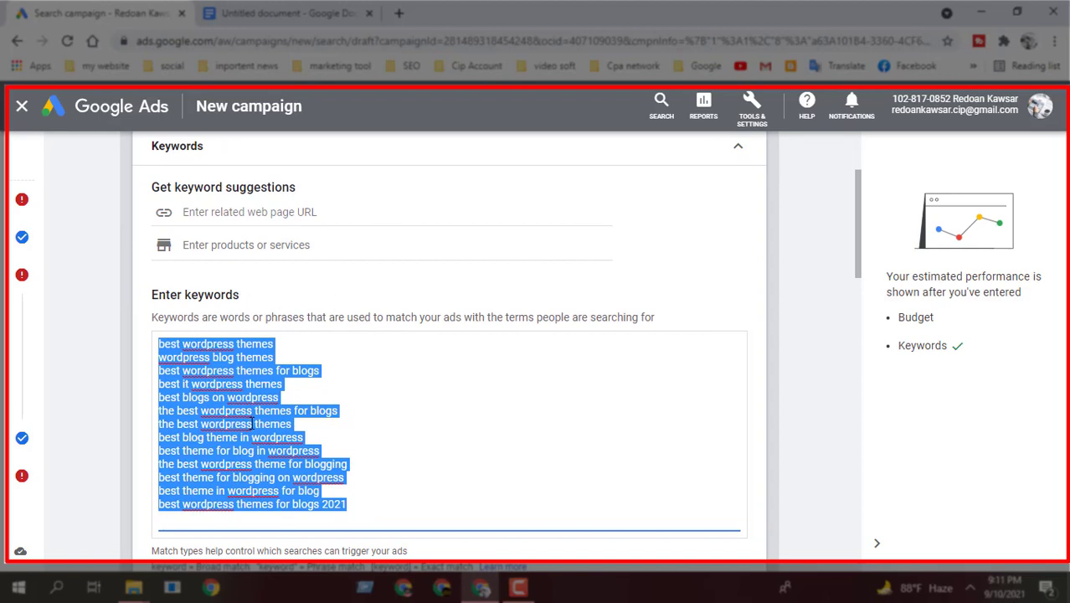
{"action": "scroll", "coordinate": [250, 419], "scroll_direction": "down", "scroll_amount": 1}
{"action": "left_click", "coordinate": [362, 426]}
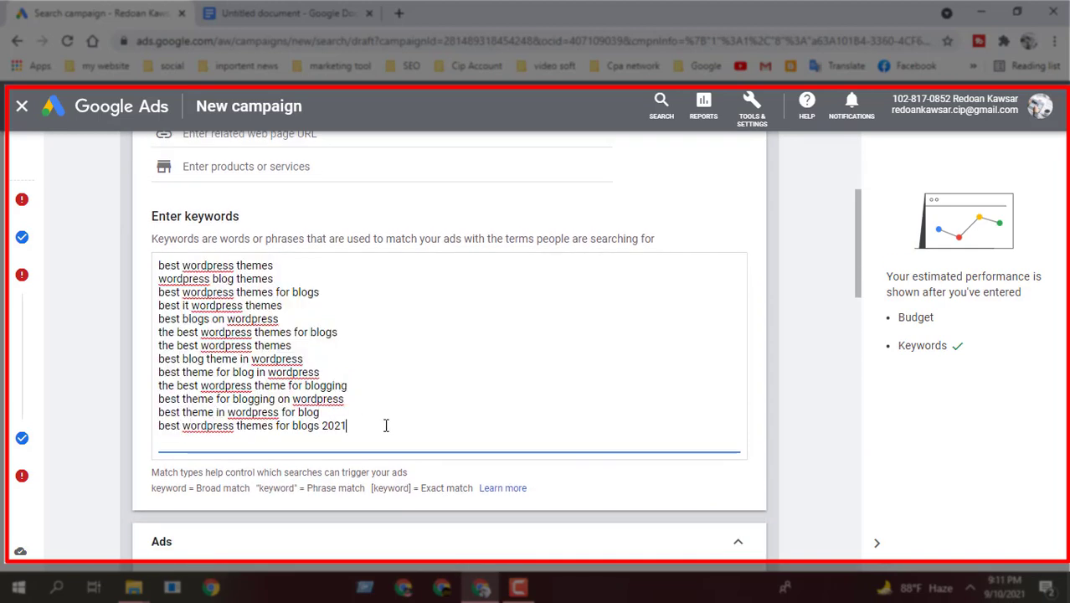
{"action": "left_click_drag", "start_coordinate": [382, 425], "coordinate": [127, 261]}
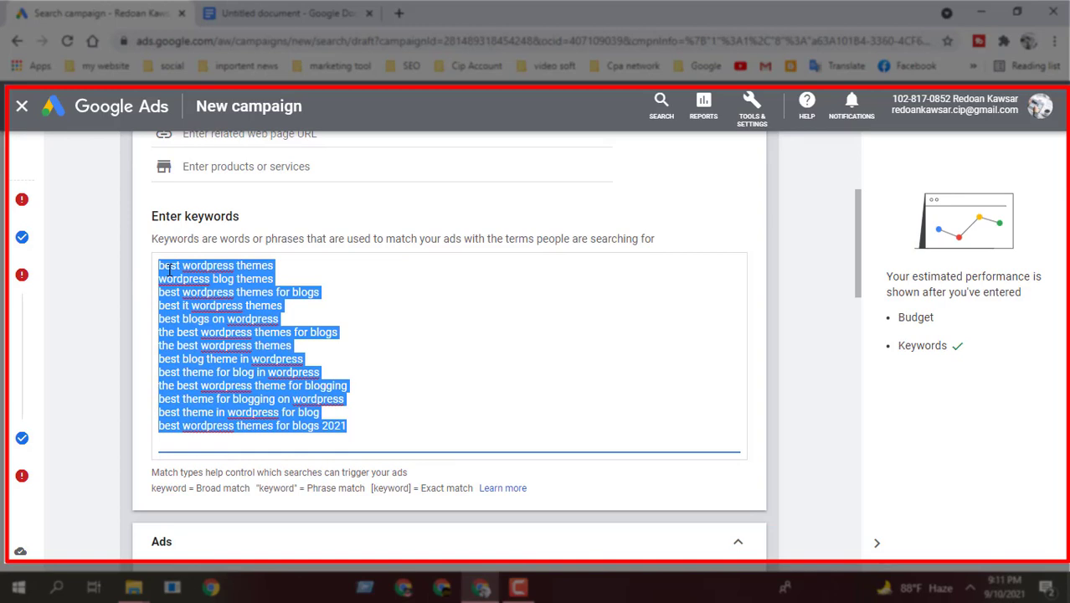
{"action": "left_click", "coordinate": [169, 268]}
{"action": "left_click_drag", "start_coordinate": [160, 265], "coordinate": [273, 265]}
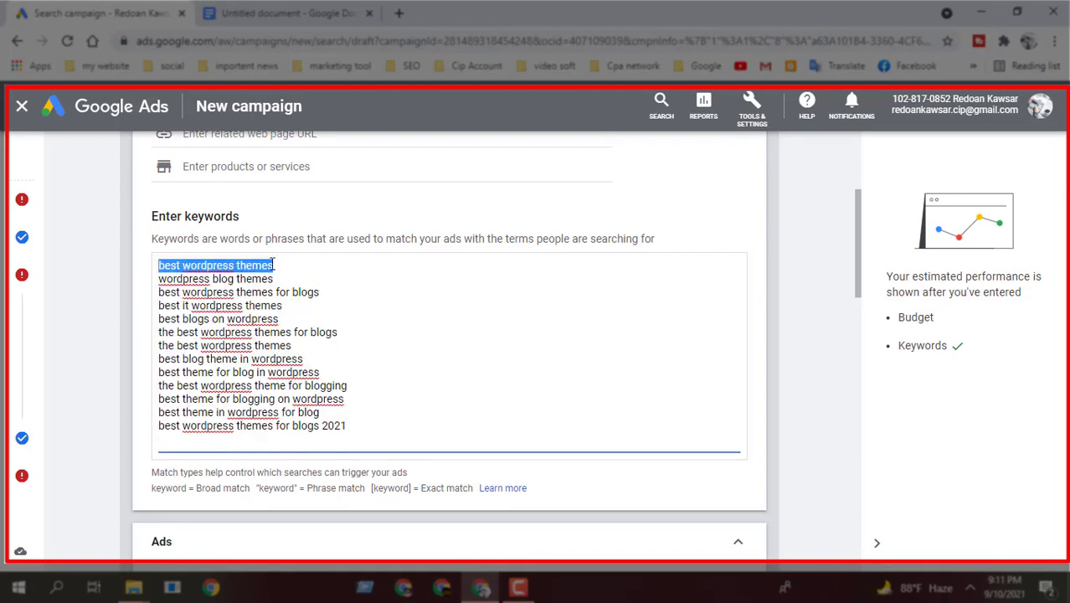
{"action": "left_click_drag", "start_coordinate": [168, 280], "coordinate": [273, 279]}
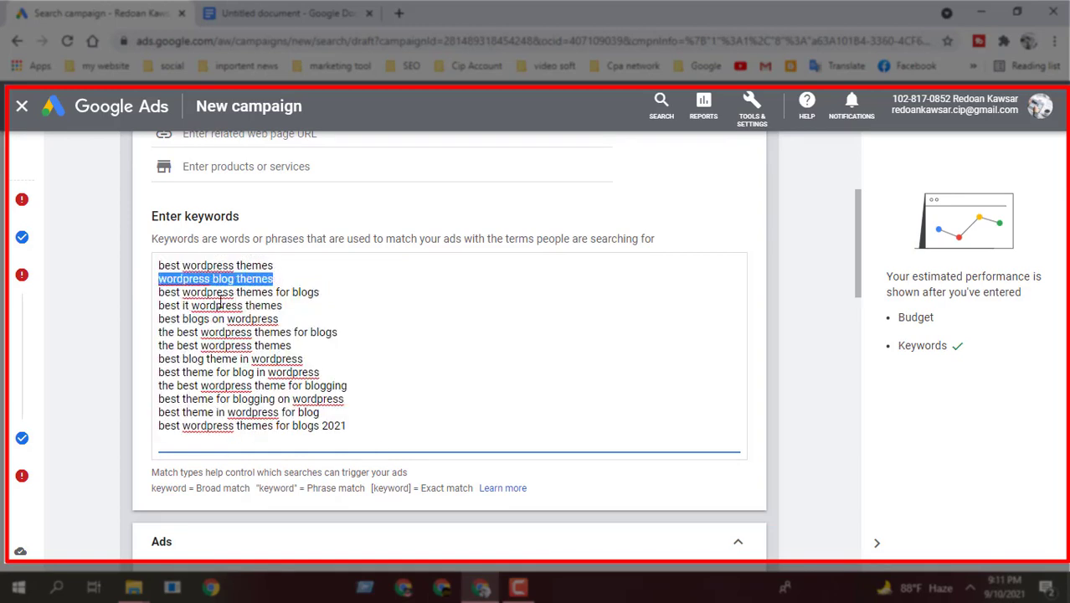
{"action": "scroll", "coordinate": [432, 356], "scroll_direction": "down", "scroll_amount": 1}
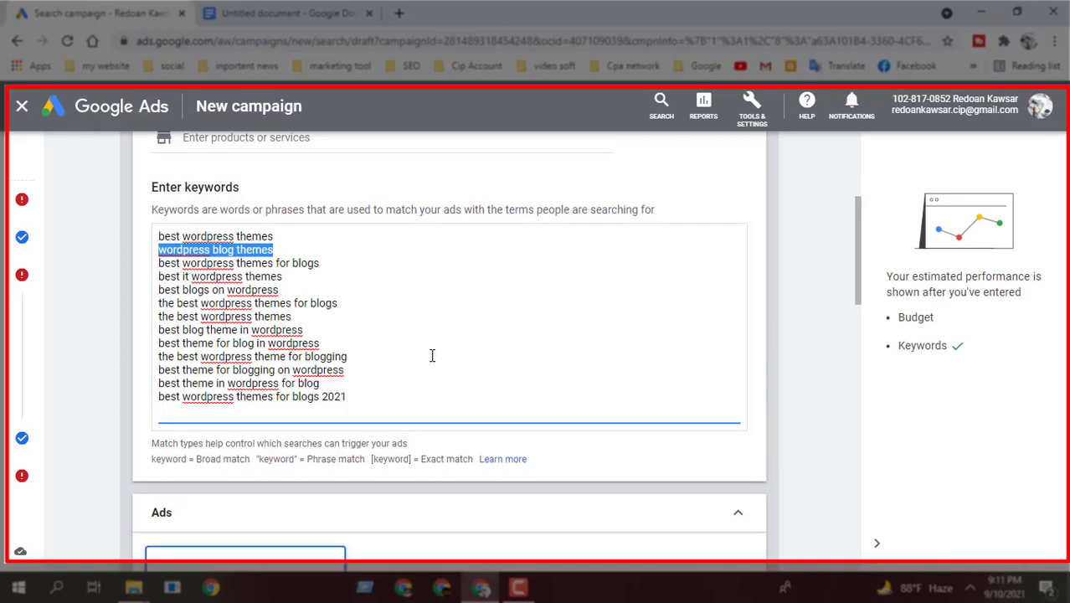
{"action": "scroll", "coordinate": [237, 332], "scroll_direction": "up", "scroll_amount": 2}
{"action": "left_click", "coordinate": [188, 344]}
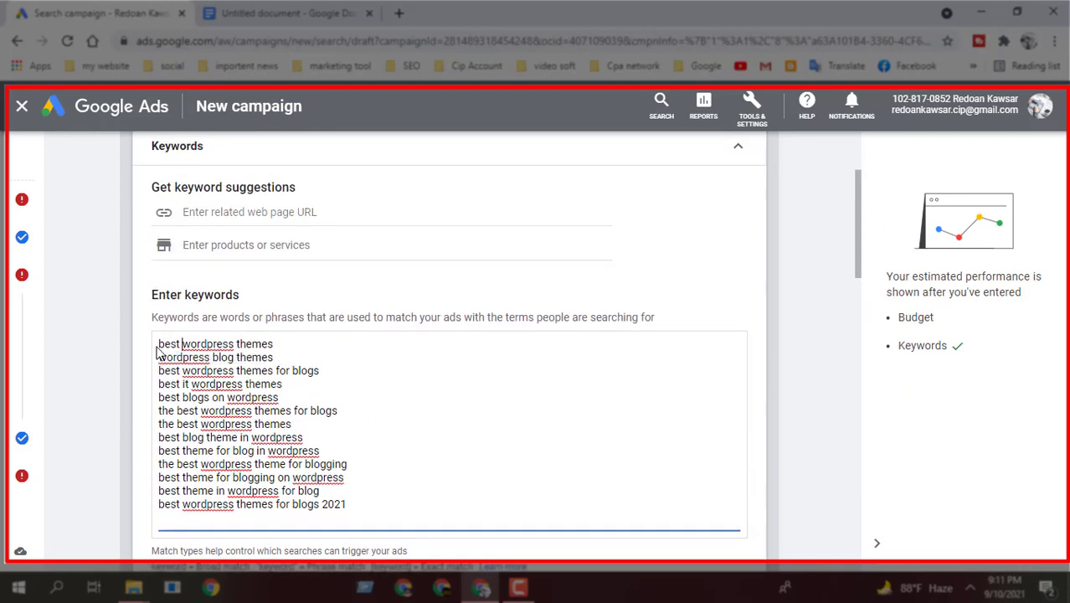
{"action": "left_click_drag", "start_coordinate": [159, 343], "coordinate": [383, 518]}
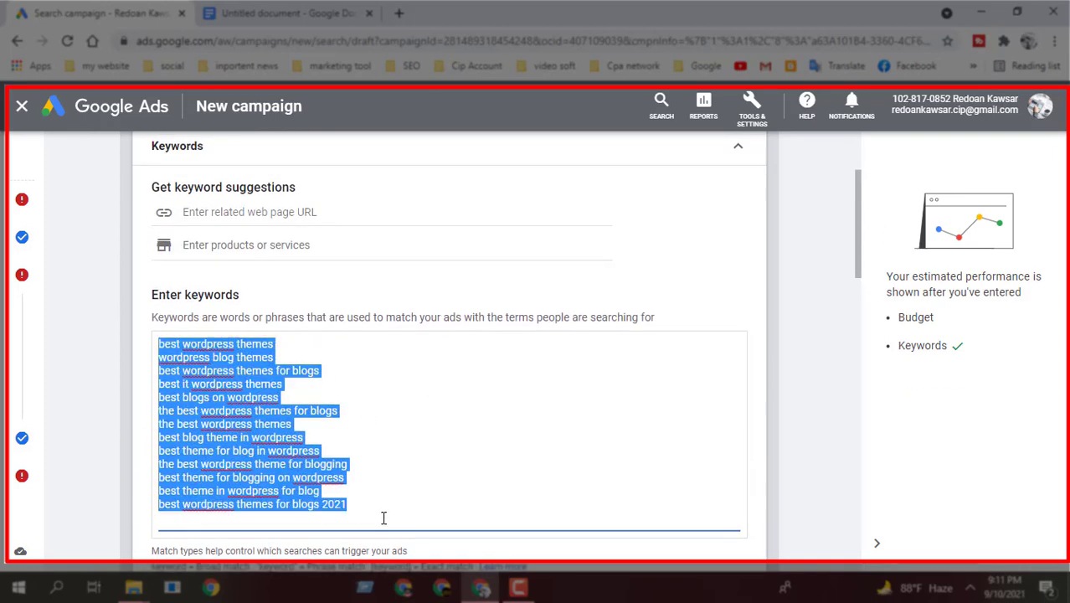
{"action": "scroll", "coordinate": [417, 405], "scroll_direction": "down", "scroll_amount": 1}
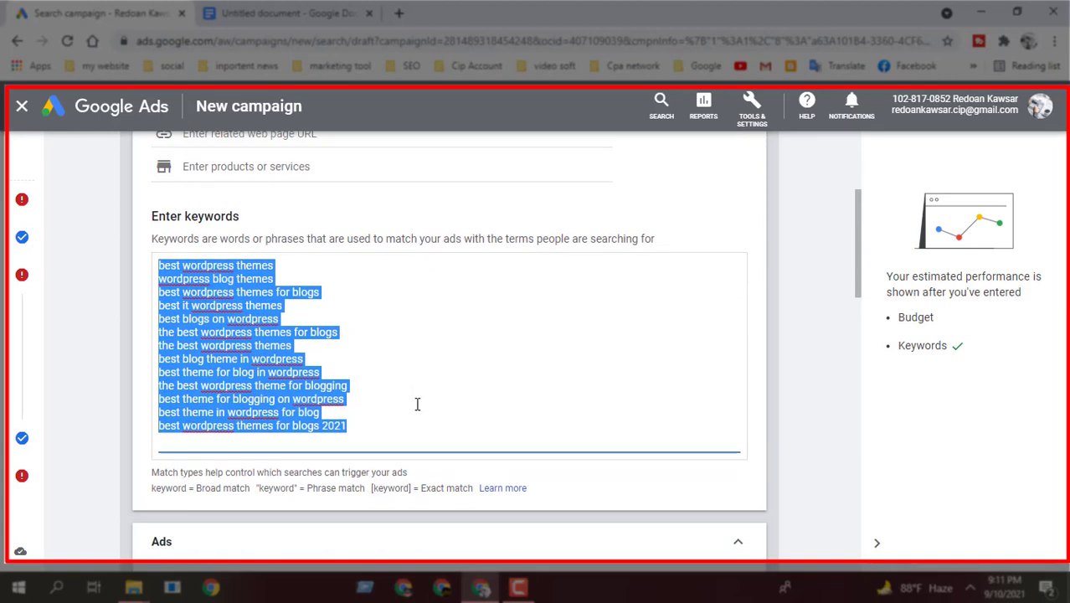
{"action": "scroll", "coordinate": [417, 404], "scroll_direction": "up", "scroll_amount": 1}
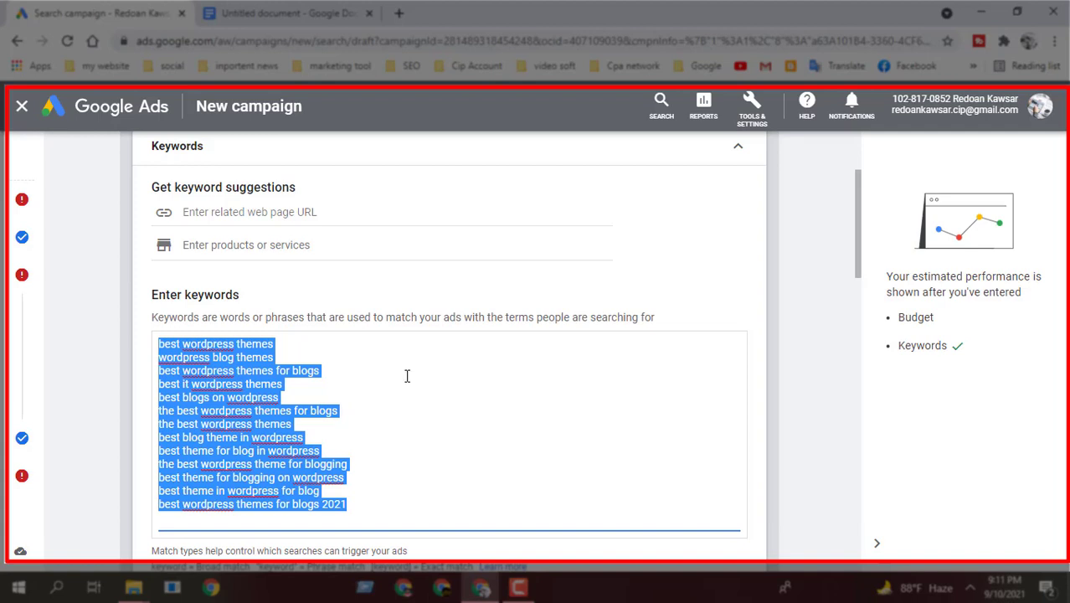
{"action": "scroll", "coordinate": [578, 483], "scroll_direction": "down", "scroll_amount": 1}
{"action": "left_click", "coordinate": [577, 484]}
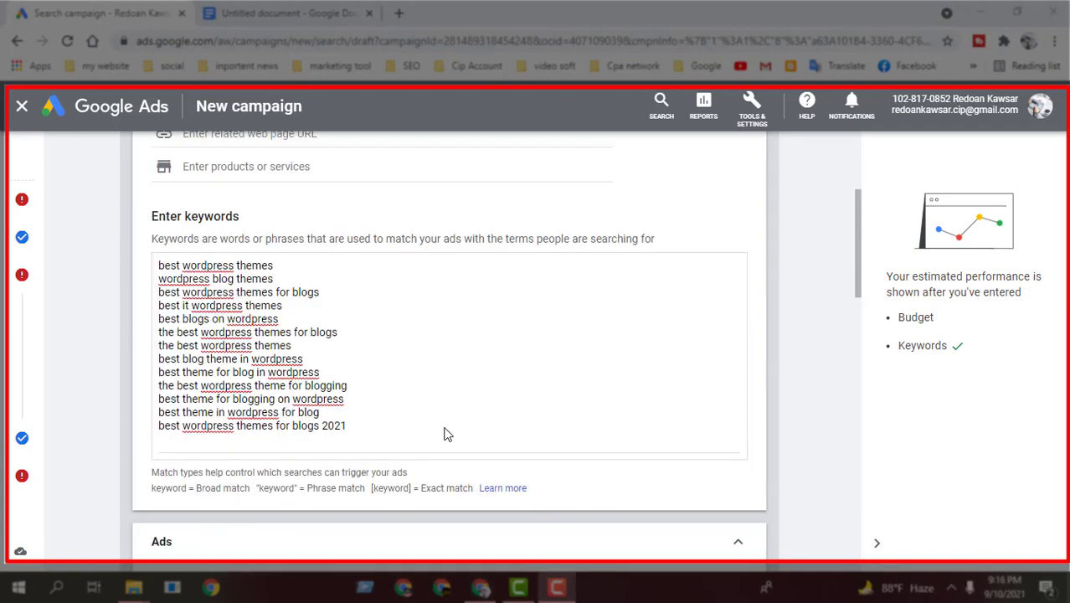
{"action": "left_click_drag", "start_coordinate": [159, 266], "coordinate": [274, 269]}
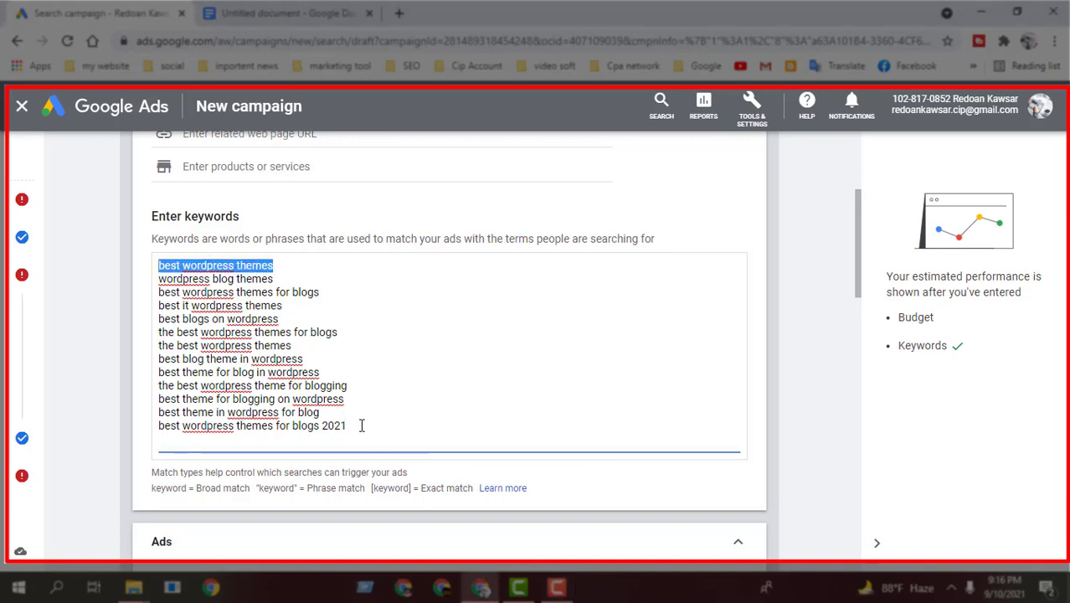
{"action": "left_click_drag", "start_coordinate": [359, 425], "coordinate": [432, 425]}
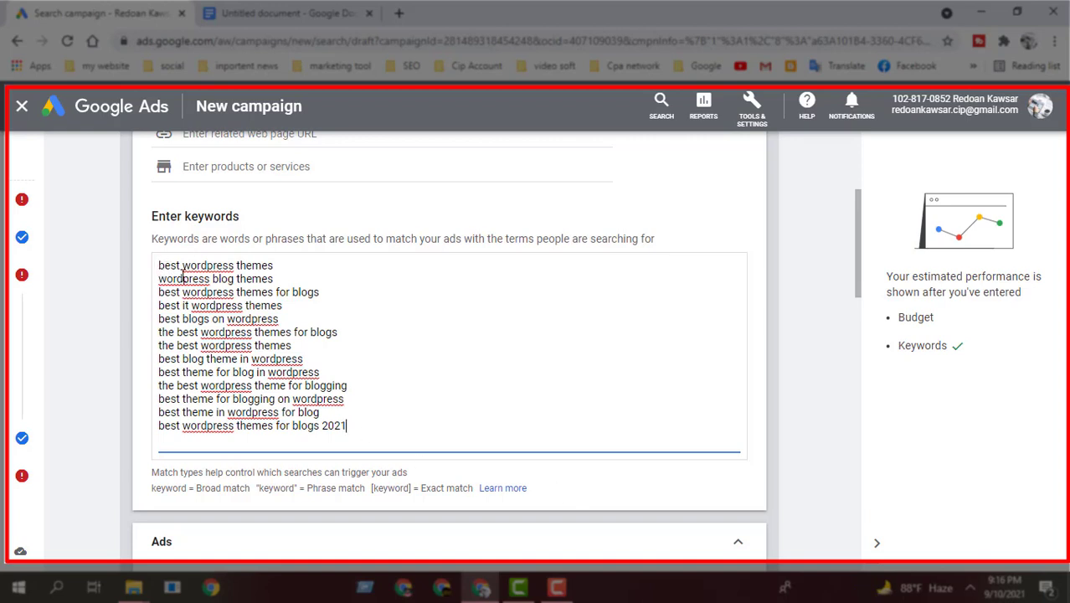
{"action": "left_click_drag", "start_coordinate": [357, 427], "coordinate": [165, 243]}
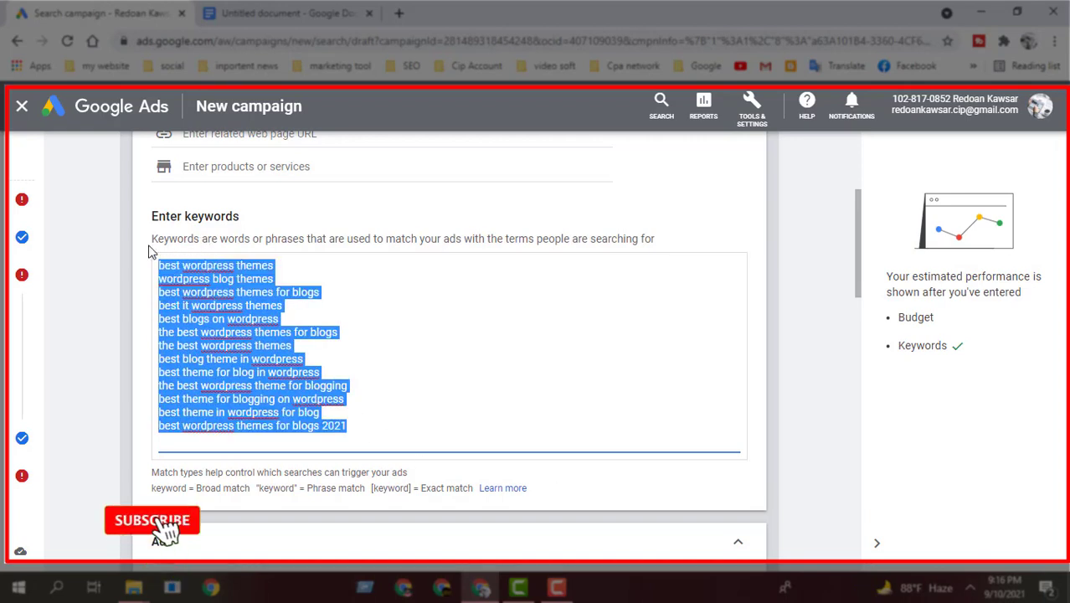
{"action": "left_click", "coordinate": [378, 433]}
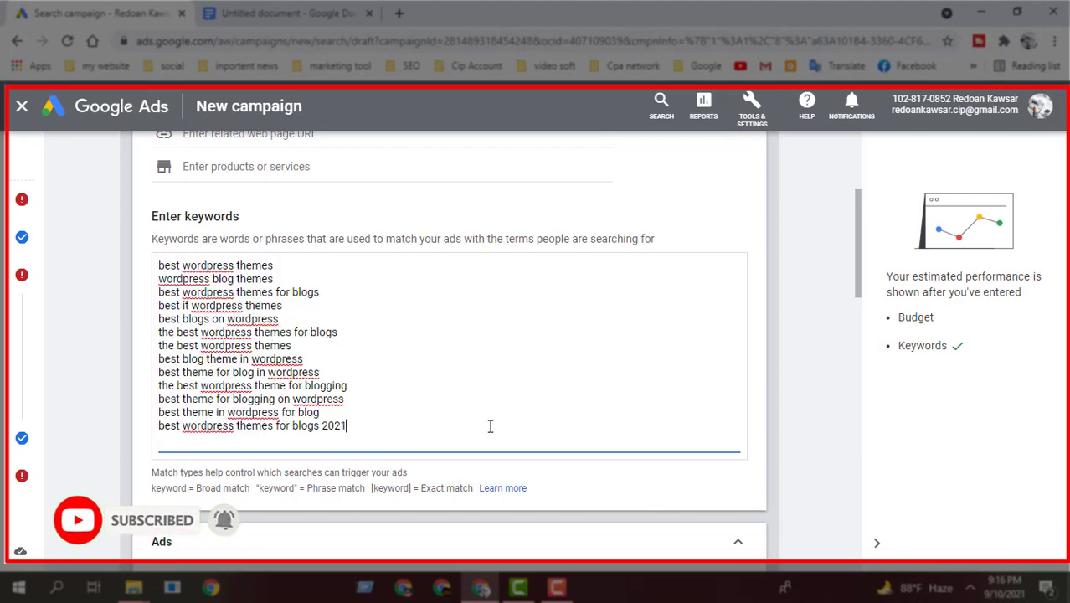
Examine the related web page URL and products or services fields for getting keyword suggestions.
{"action": "scroll", "coordinate": [401, 219], "scroll_direction": "up", "scroll_amount": 3}
{"action": "scroll", "coordinate": [278, 376], "scroll_direction": "down", "scroll_amount": 1}
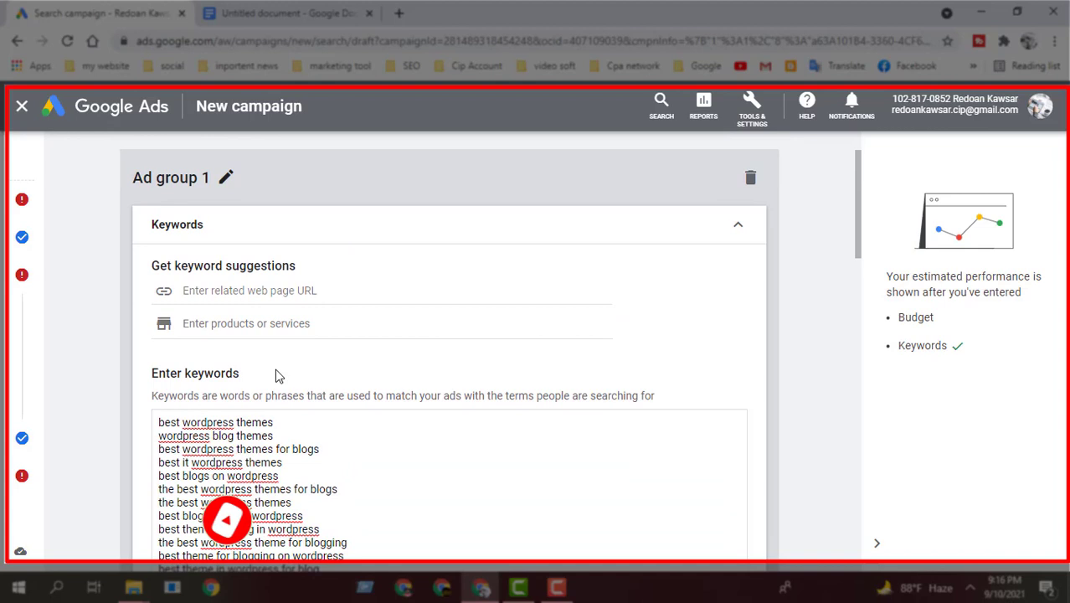
{"action": "left_click", "coordinate": [220, 290]}
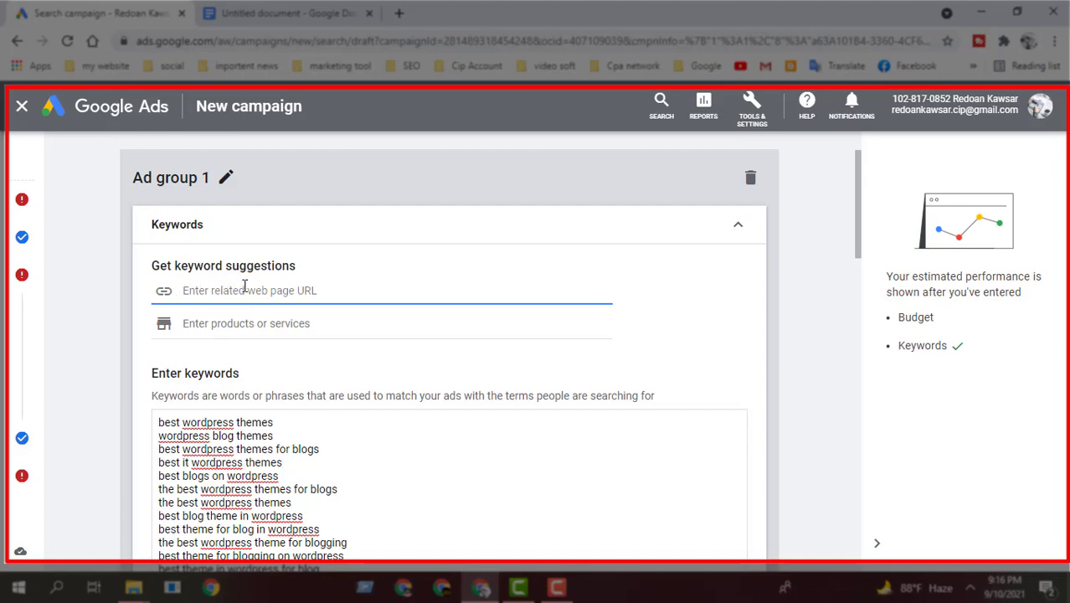
{"action": "scroll", "coordinate": [285, 419], "scroll_direction": "down", "scroll_amount": 3}
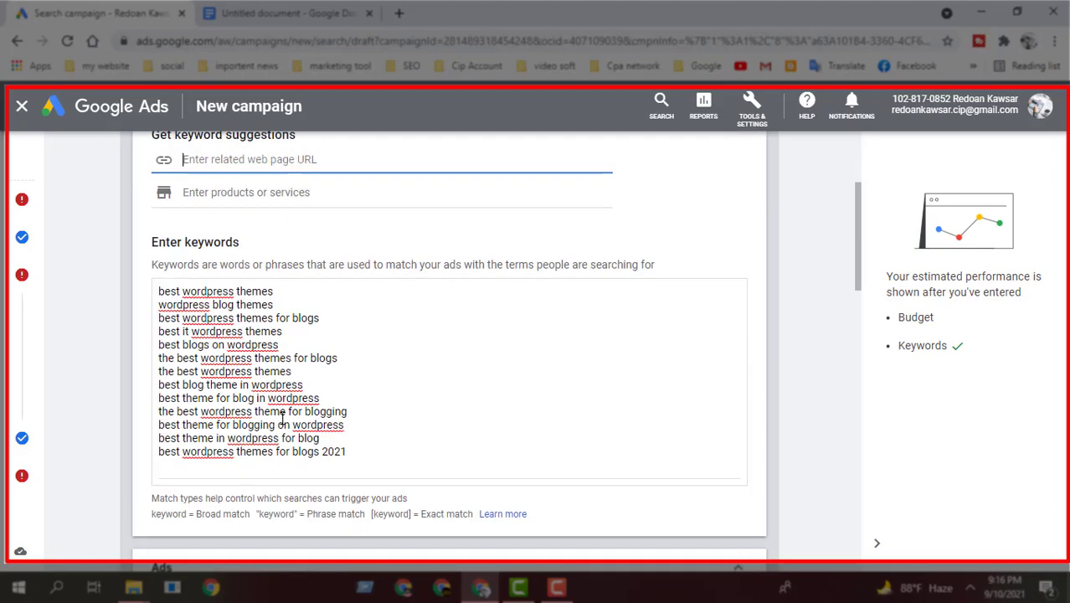
{"action": "scroll", "coordinate": [290, 432], "scroll_direction": "up", "scroll_amount": 3}
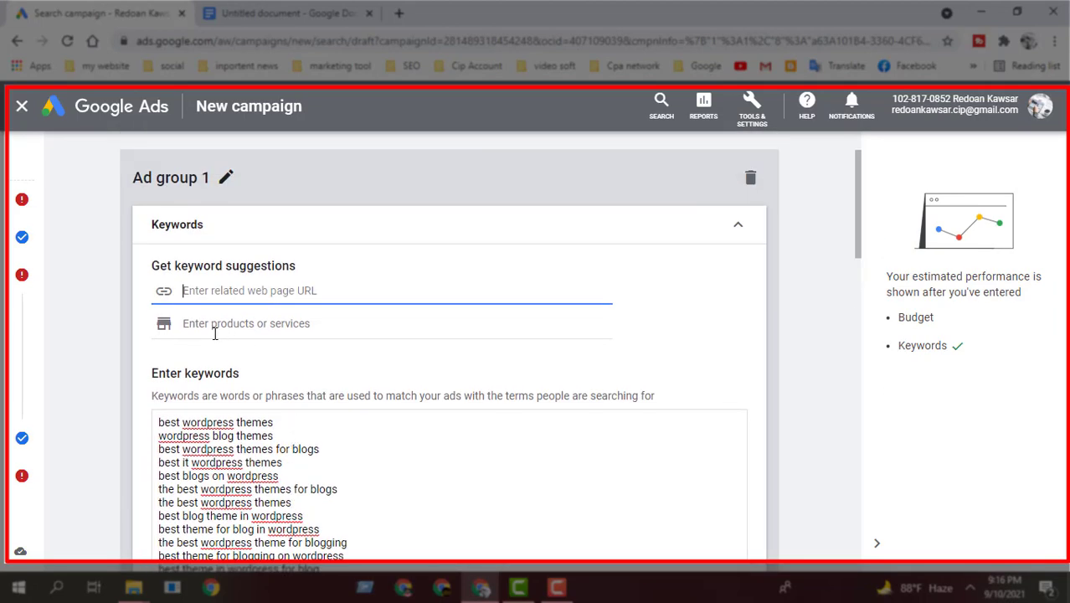
{"action": "left_click", "coordinate": [214, 323]}
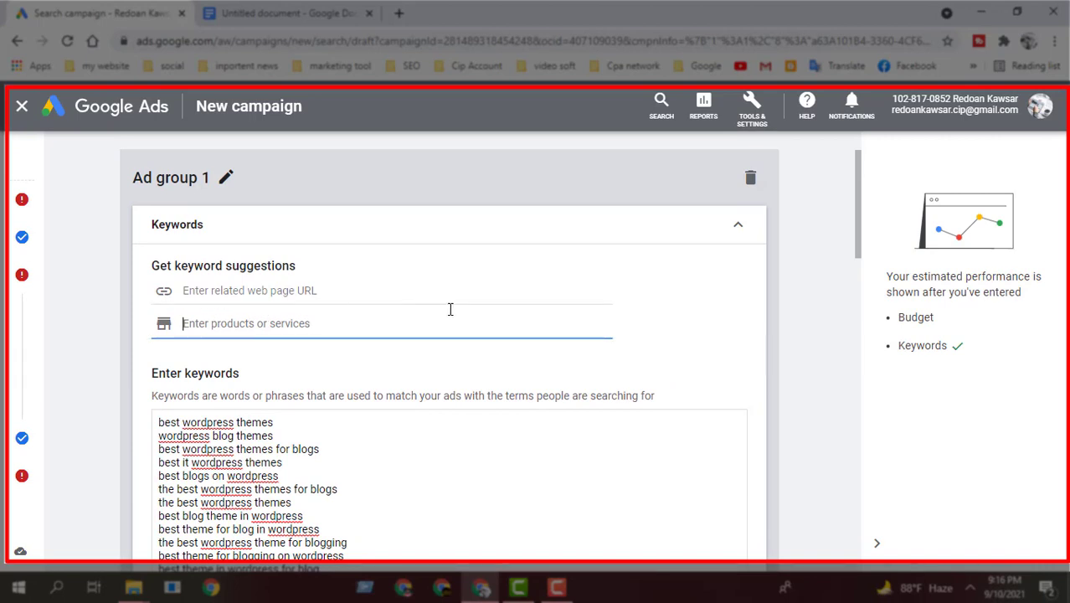
{"action": "scroll", "coordinate": [578, 400], "scroll_direction": "down", "scroll_amount": 1}
{"action": "scroll", "coordinate": [305, 403], "scroll_direction": "down", "scroll_amount": 1}
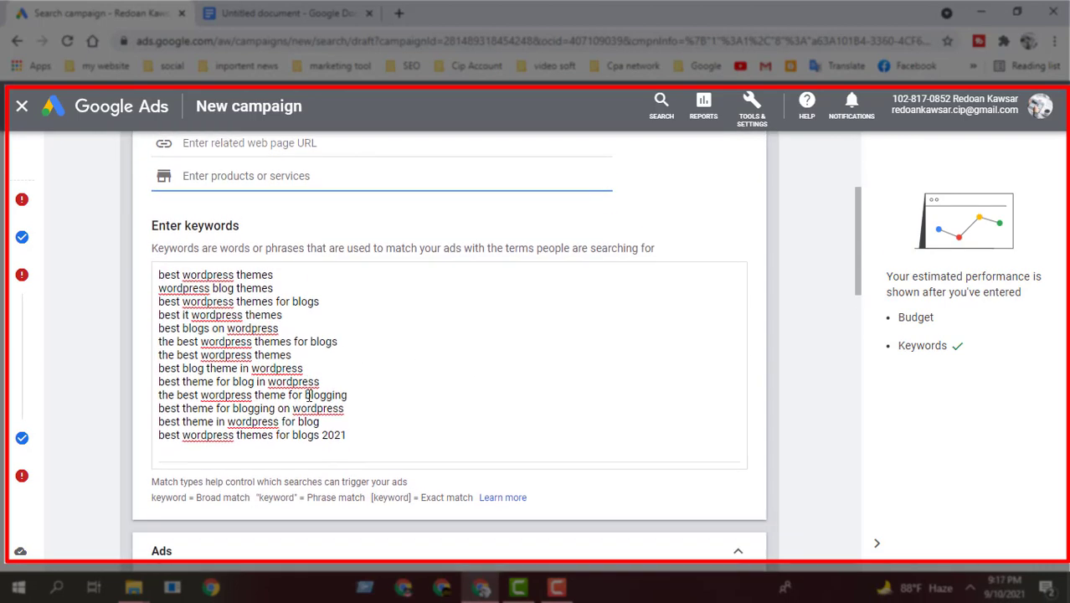
Cut the last seven keywords, from "the best wordpress themes" through "best wordpress themes for blogs 2021", out of the ad group's keyword list.
{"action": "left_click_drag", "start_coordinate": [359, 430], "coordinate": [164, 268]}
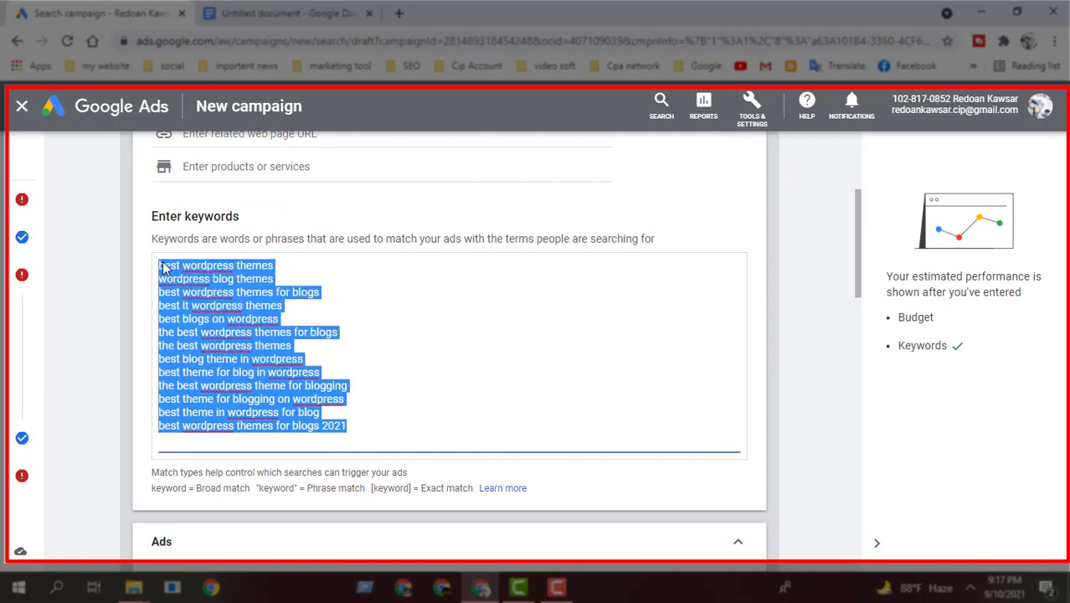
{"action": "left_click", "coordinate": [368, 426]}
{"action": "left_click_drag", "start_coordinate": [367, 426], "coordinate": [158, 390]}
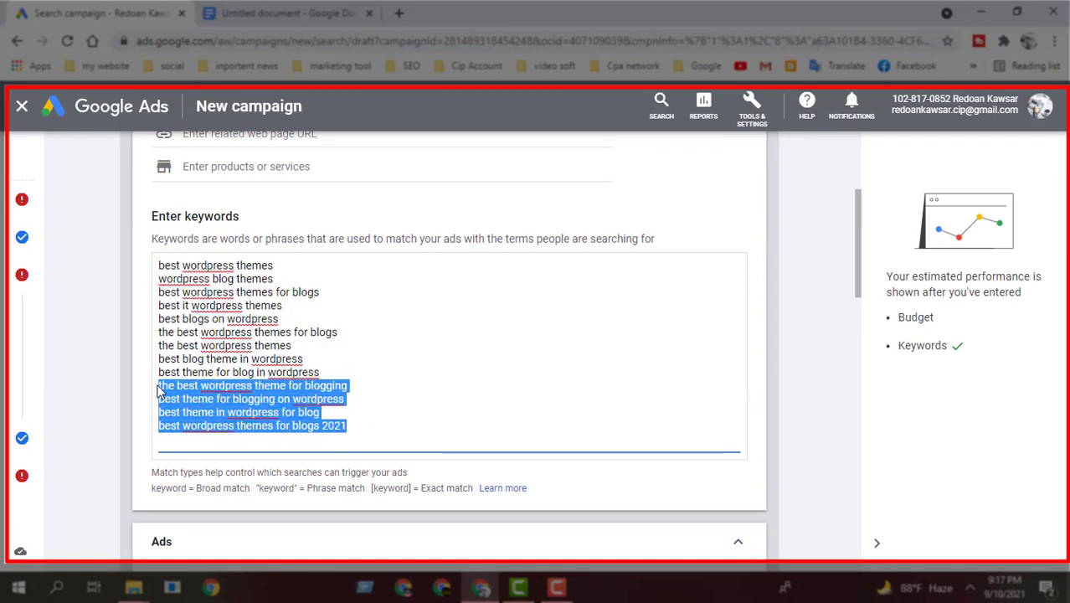
{"action": "left_click", "coordinate": [386, 434]}
{"action": "left_click_drag", "start_coordinate": [395, 432], "coordinate": [159, 350]}
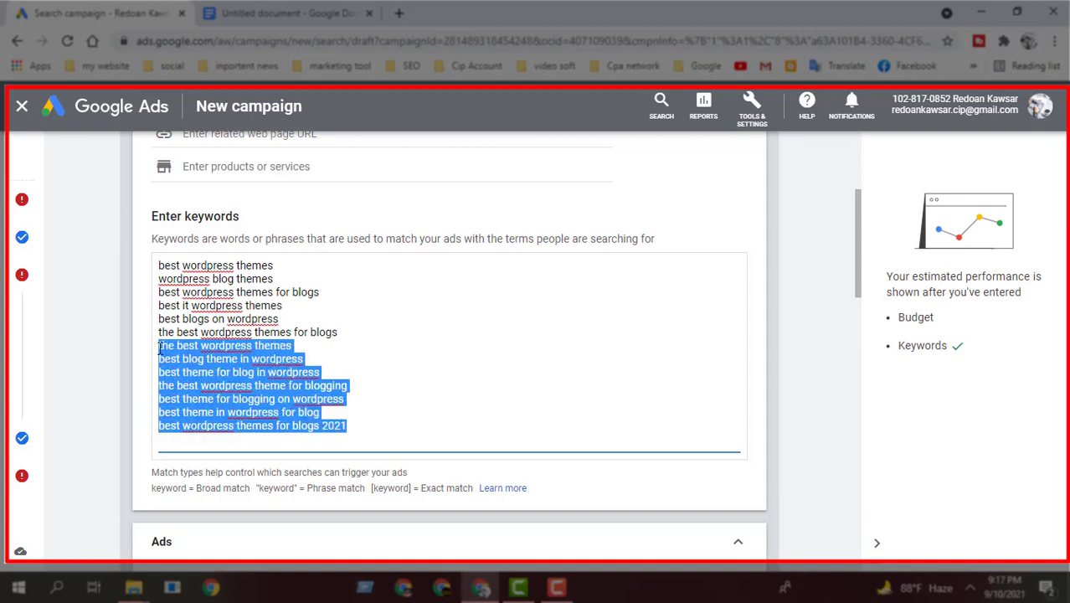
{"action": "right_click", "coordinate": [193, 352]}
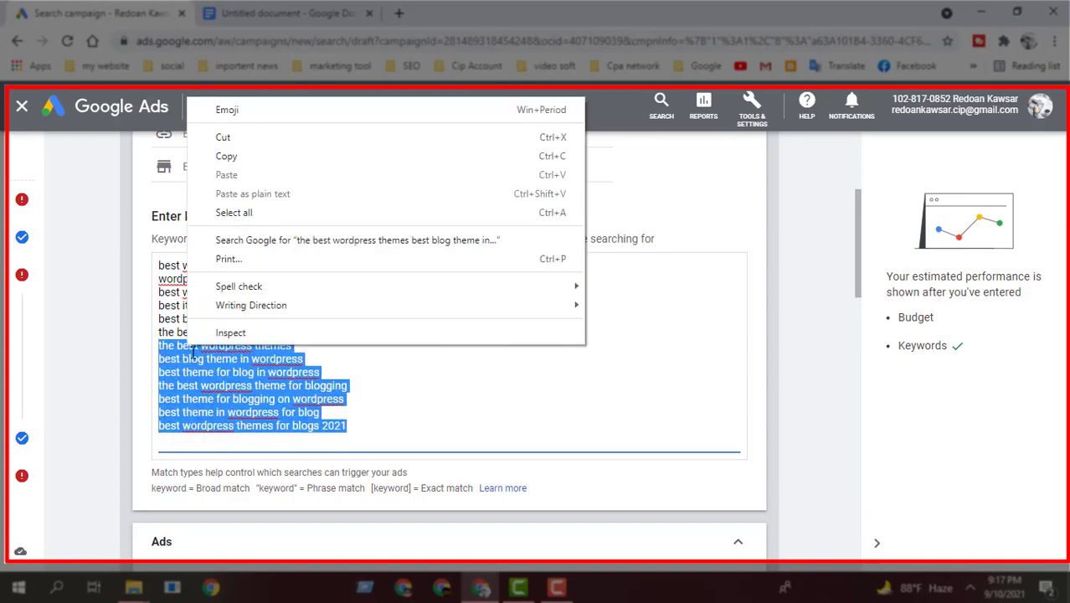
{"action": "left_click", "coordinate": [223, 138]}
{"action": "key", "text": "BackSpace"}
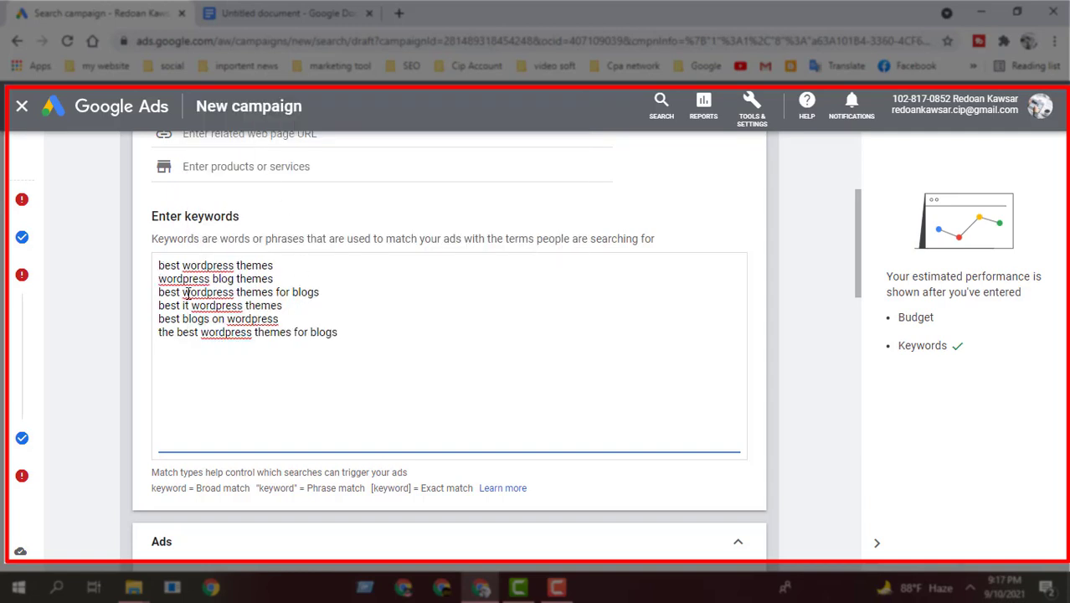
{"action": "scroll", "coordinate": [247, 319], "scroll_direction": "up", "scroll_amount": 1}
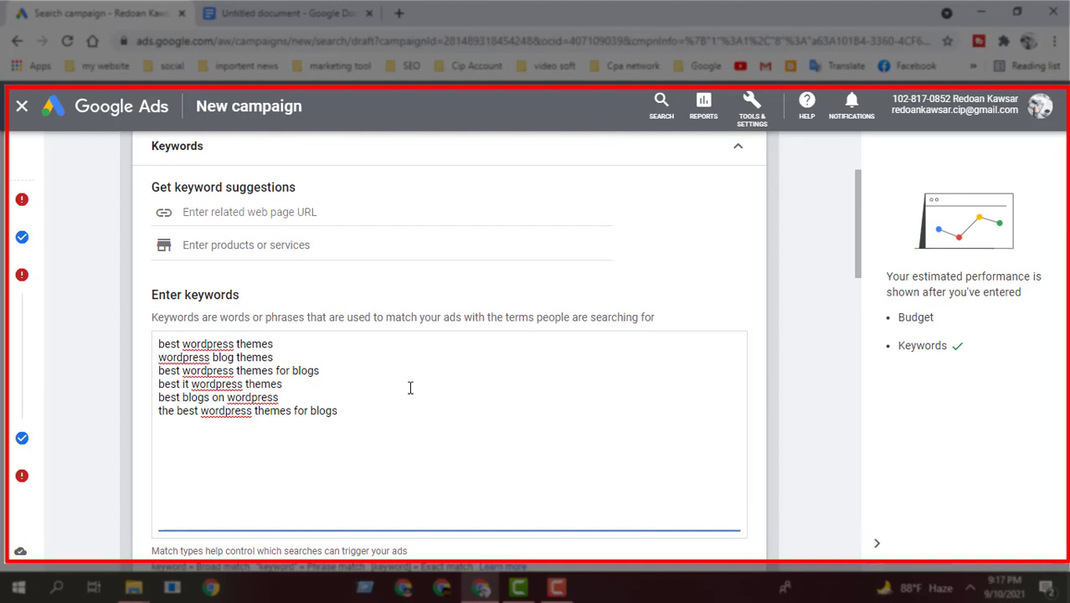
{"action": "scroll", "coordinate": [411, 385], "scroll_direction": "down", "scroll_amount": 1}
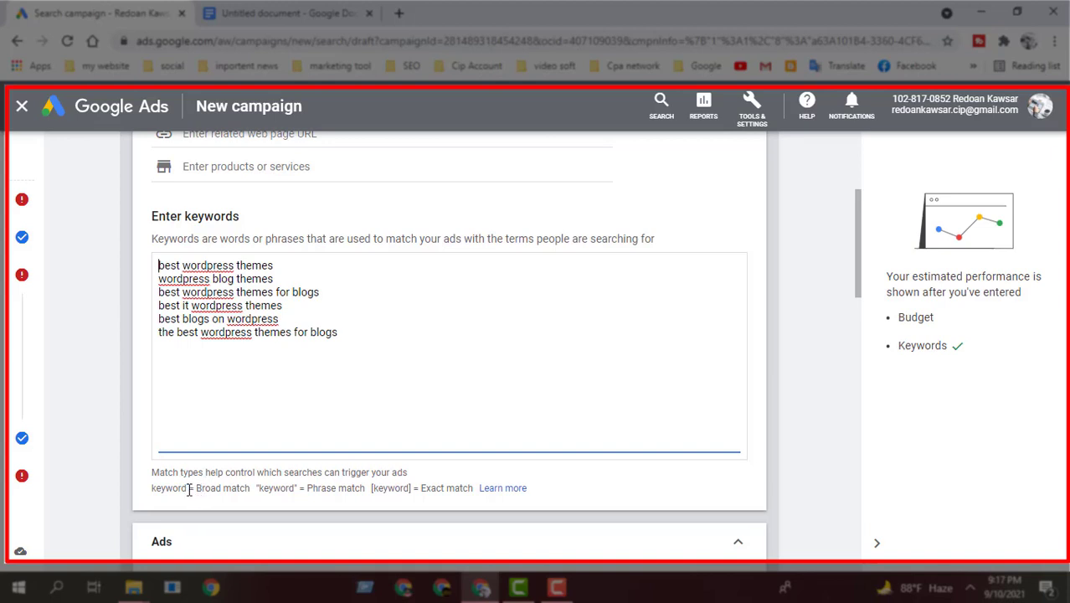
Examine the broad, phrase and exact match notation explained beneath the ad group's keyword list.
{"action": "left_click_drag", "start_coordinate": [190, 489], "coordinate": [253, 492]}
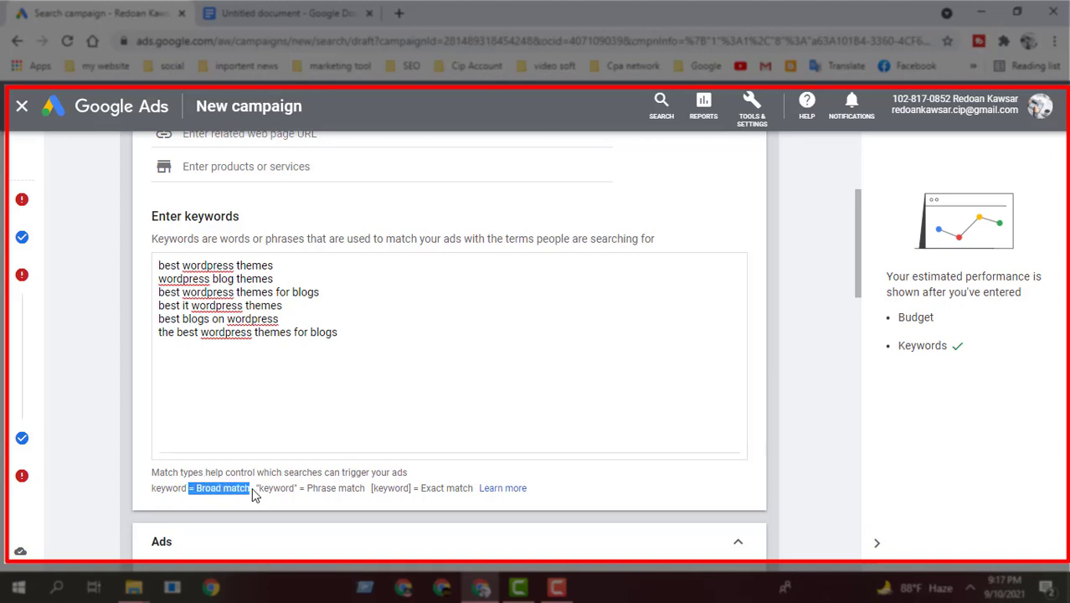
{"action": "left_click_drag", "start_coordinate": [151, 496], "coordinate": [474, 490]}
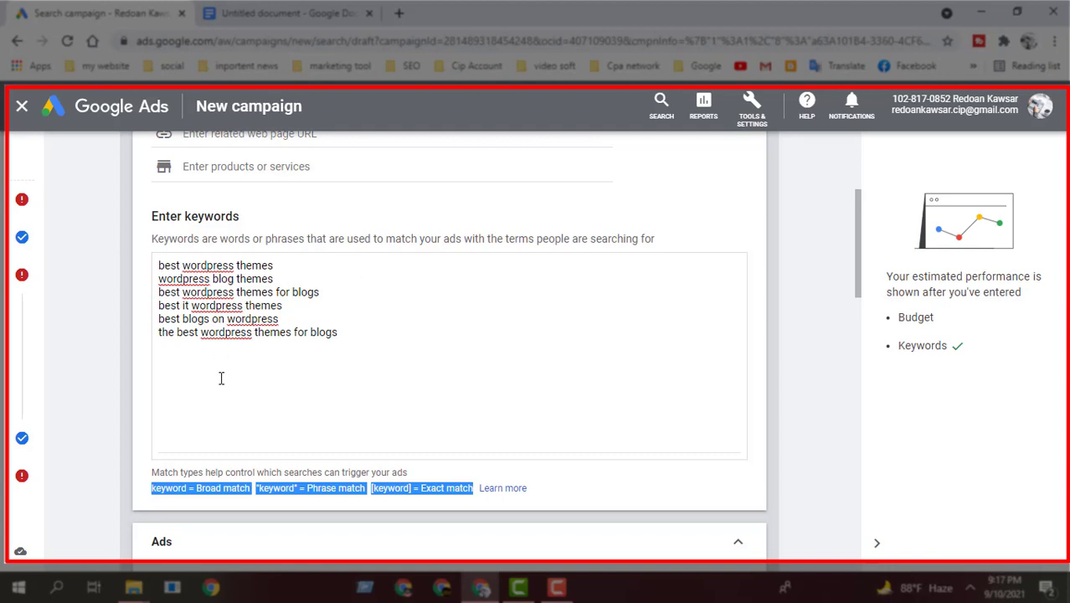
{"action": "left_click", "coordinate": [305, 486]}
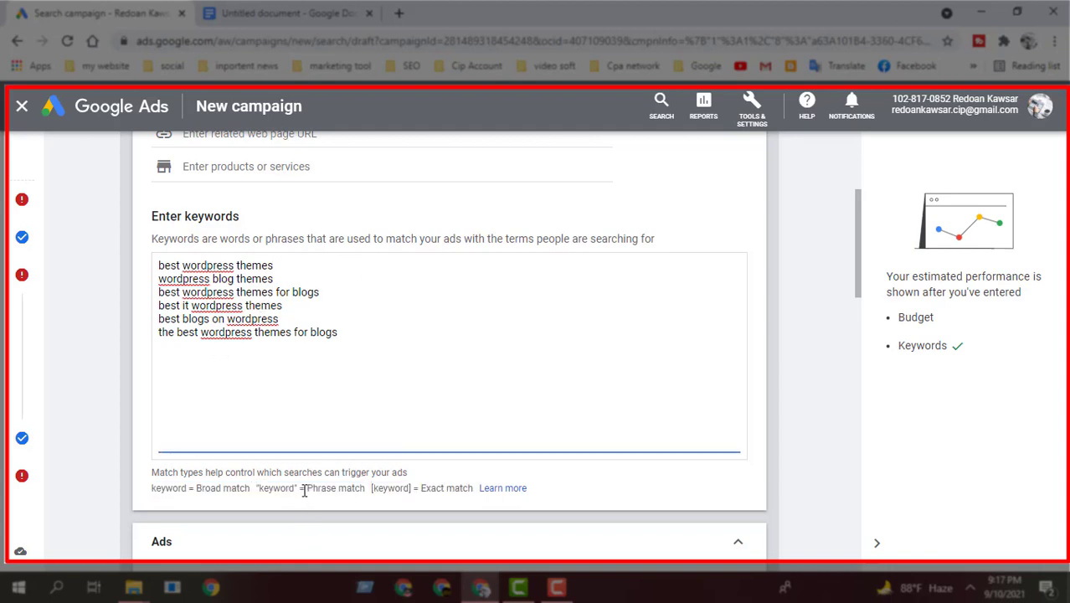
{"action": "left_click_drag", "start_coordinate": [306, 487], "coordinate": [415, 488]}
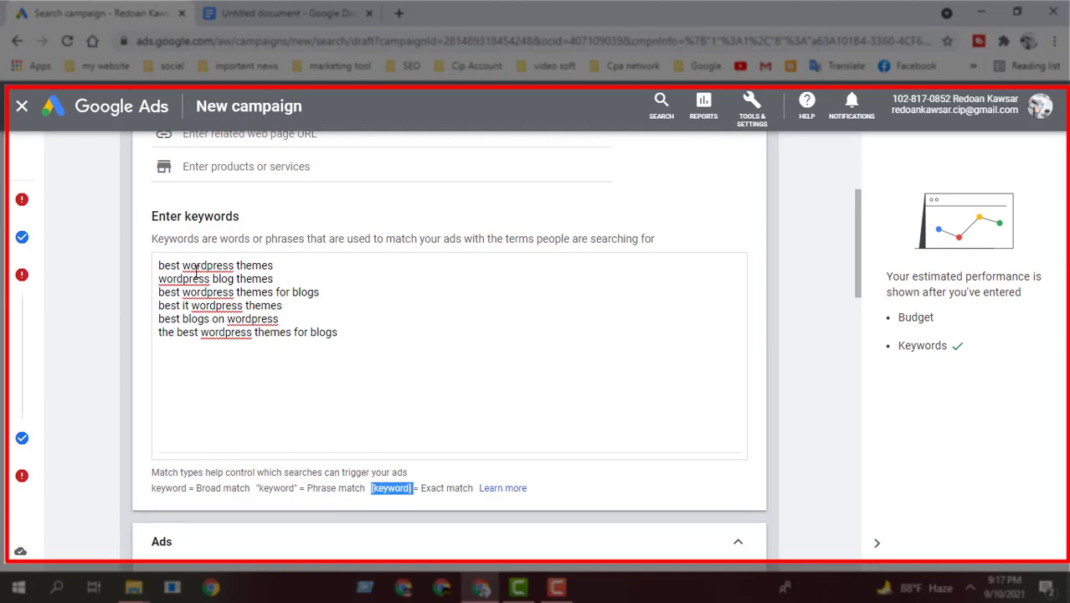
Enclose the first keyword, "best wordpress themes", in square brackets for exact match and separate it from the other keywords with blank lines.
{"action": "left_click", "coordinate": [157, 278]}
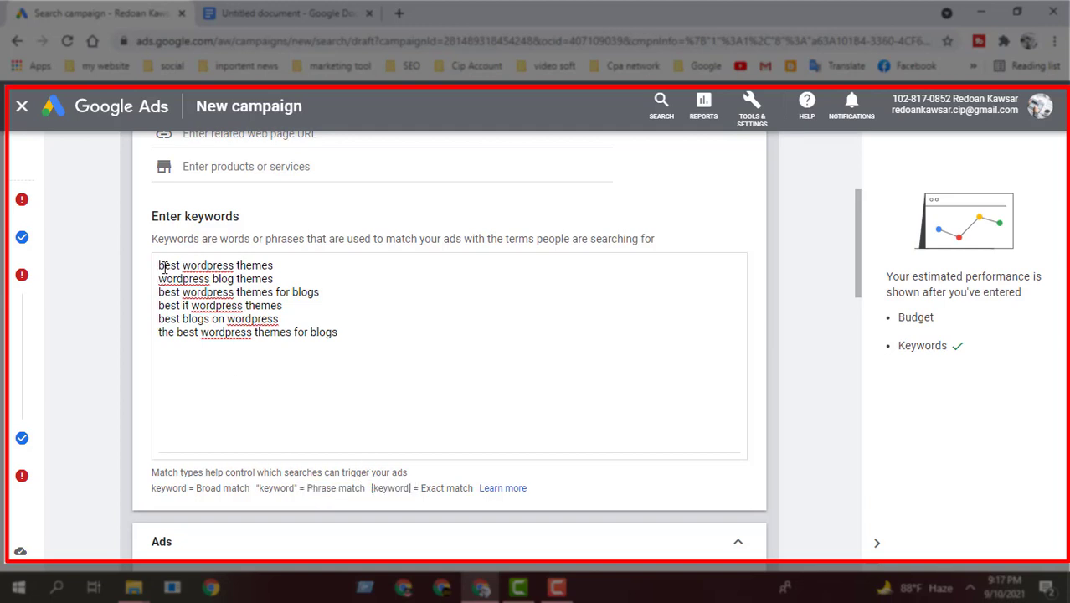
{"action": "left_click", "coordinate": [161, 266]}
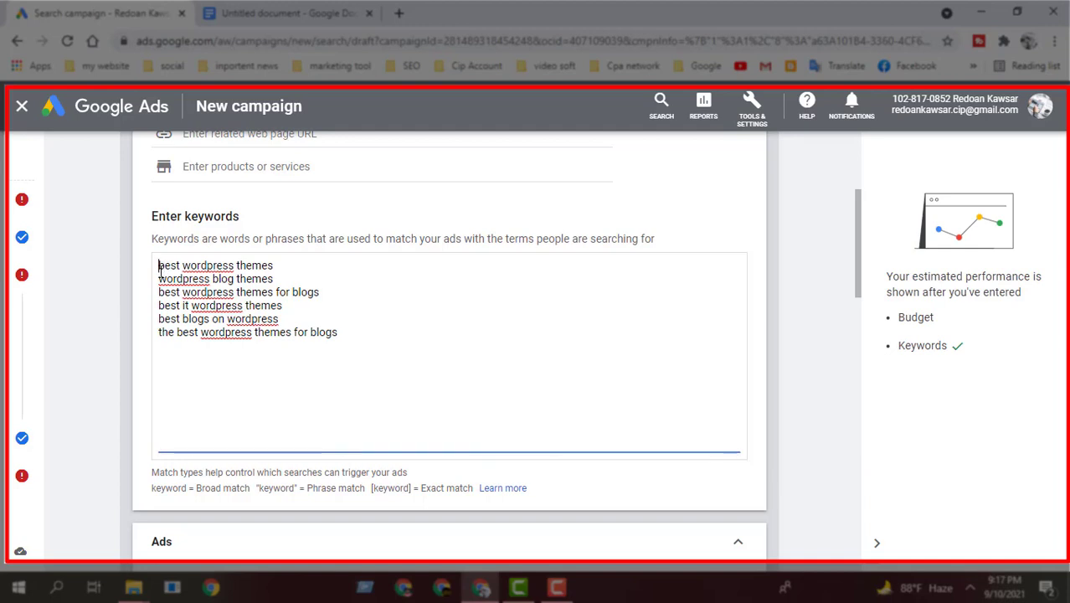
{"action": "type", "text": "["}
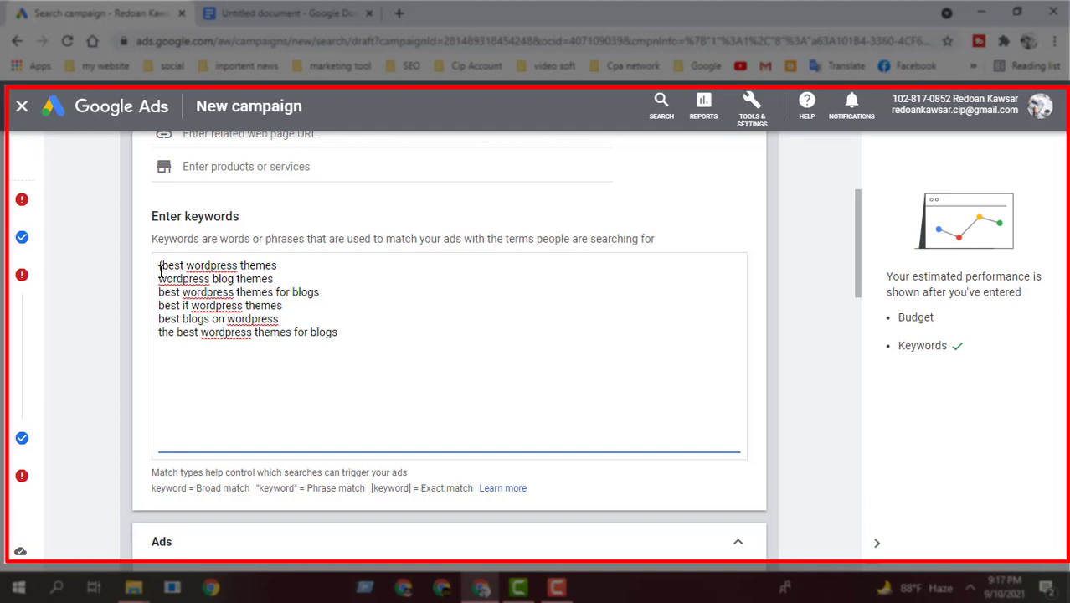
{"action": "key", "text": "BackSpace"}
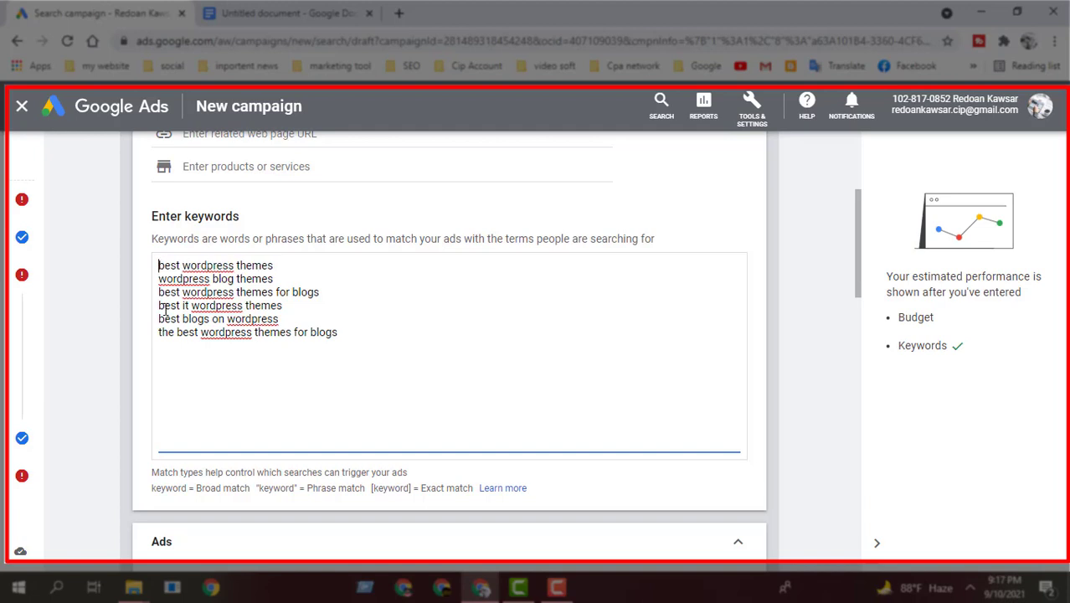
{"action": "type", "text": "{"}
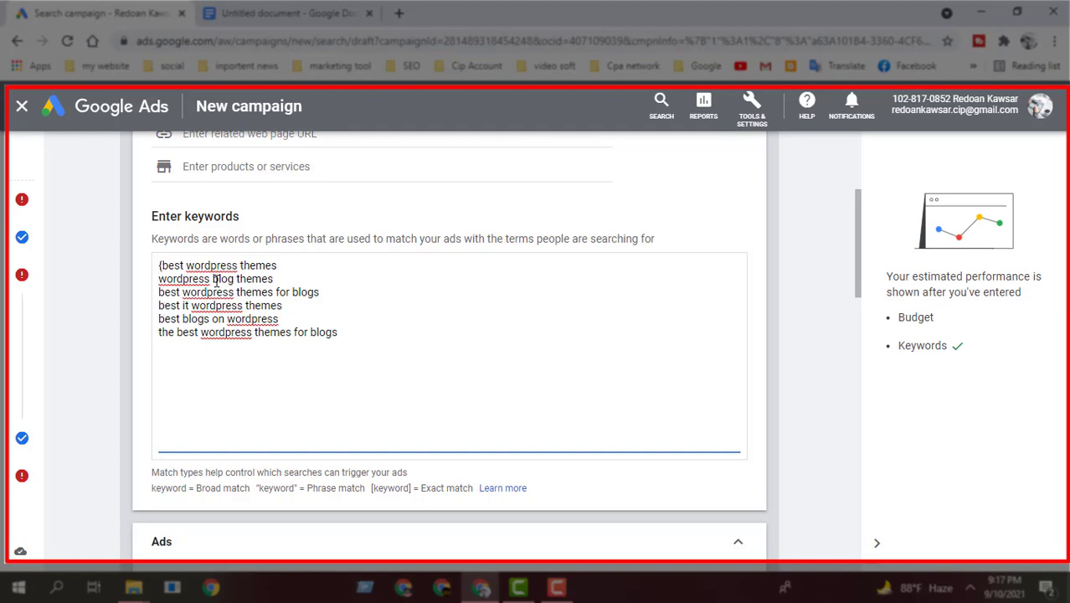
{"action": "key", "text": "BackSpace"}
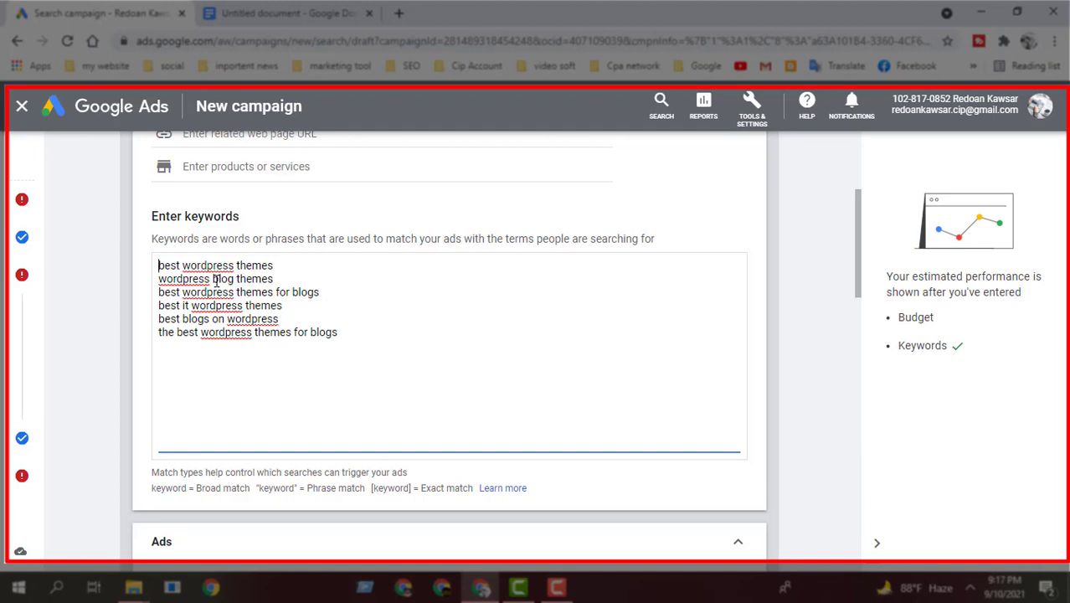
{"action": "type", "text": "["}
{"action": "key", "text": "End"}
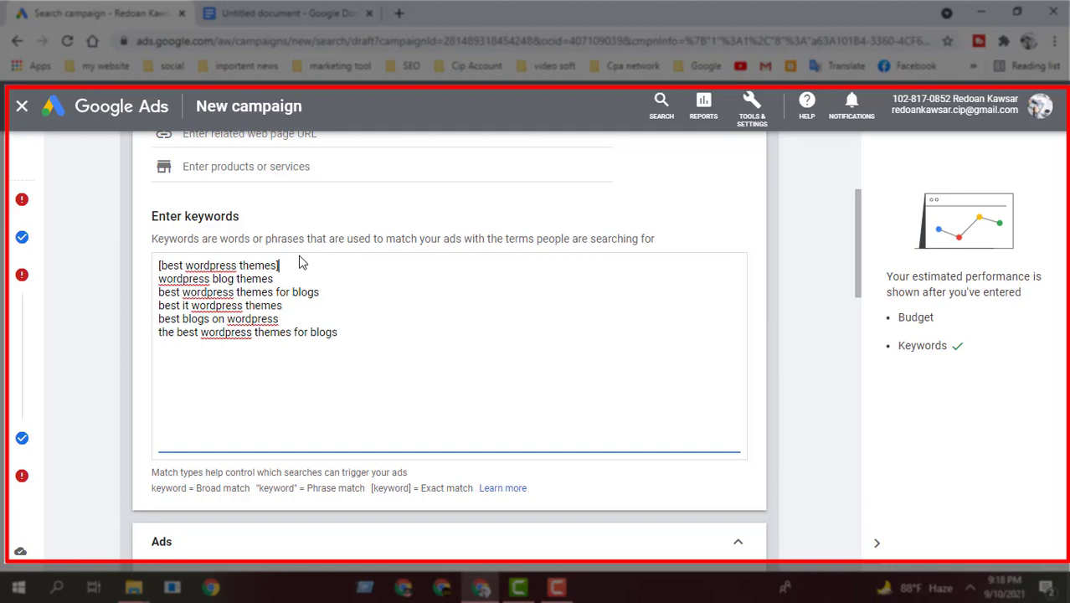
{"action": "key", "text": "Return"}
{"action": "key", "text": "Return"}
Examine the exact match keyword "[best wordpress themes]" and its bracketed wording in the keyword list.
{"action": "left_click_drag", "start_coordinate": [280, 265], "coordinate": [155, 277]}
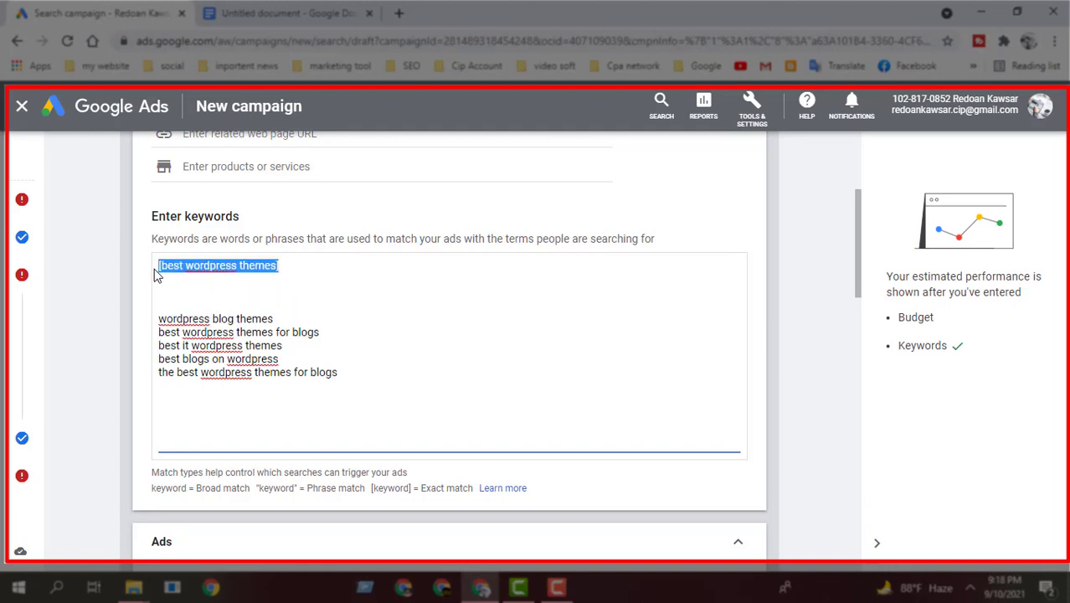
{"action": "left_click", "coordinate": [290, 265]}
{"action": "left_click_drag", "start_coordinate": [311, 265], "coordinate": [141, 268]}
{"action": "left_click", "coordinate": [347, 266]}
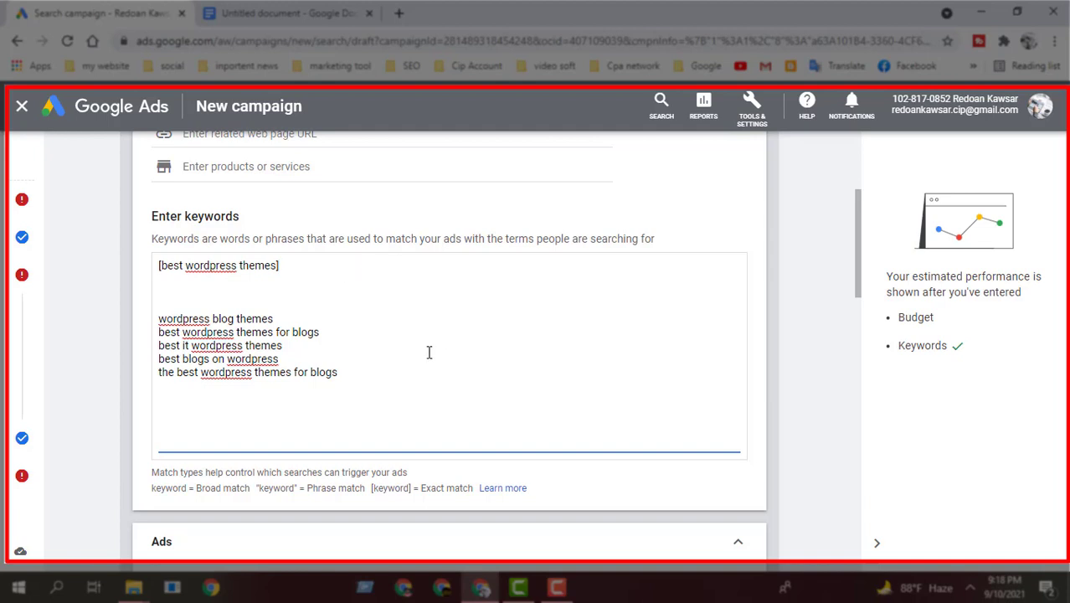
{"action": "left_click_drag", "start_coordinate": [297, 267], "coordinate": [154, 278]}
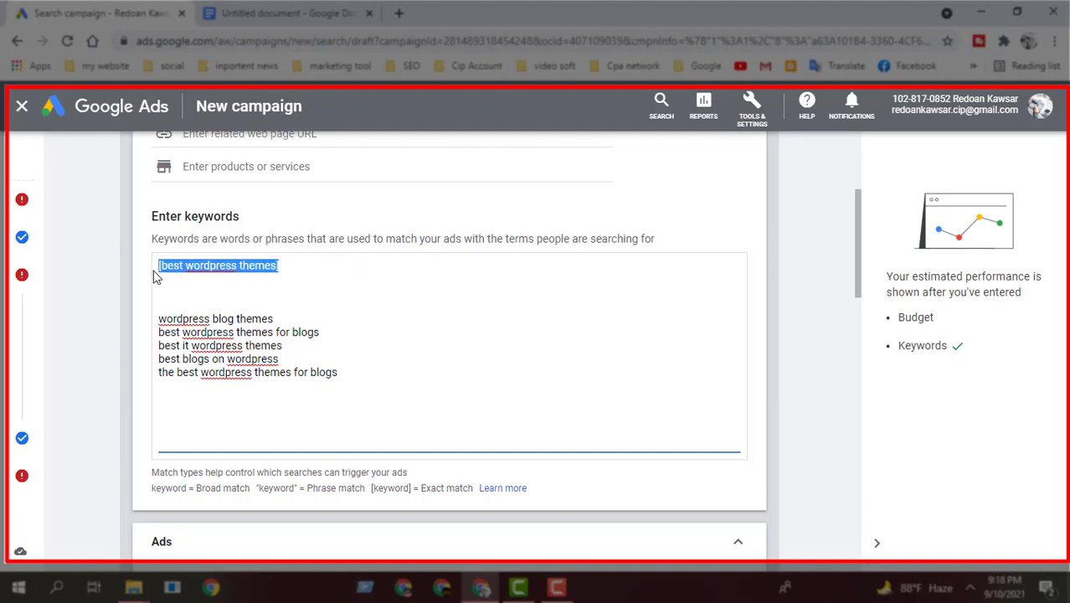
{"action": "left_click", "coordinate": [164, 310]}
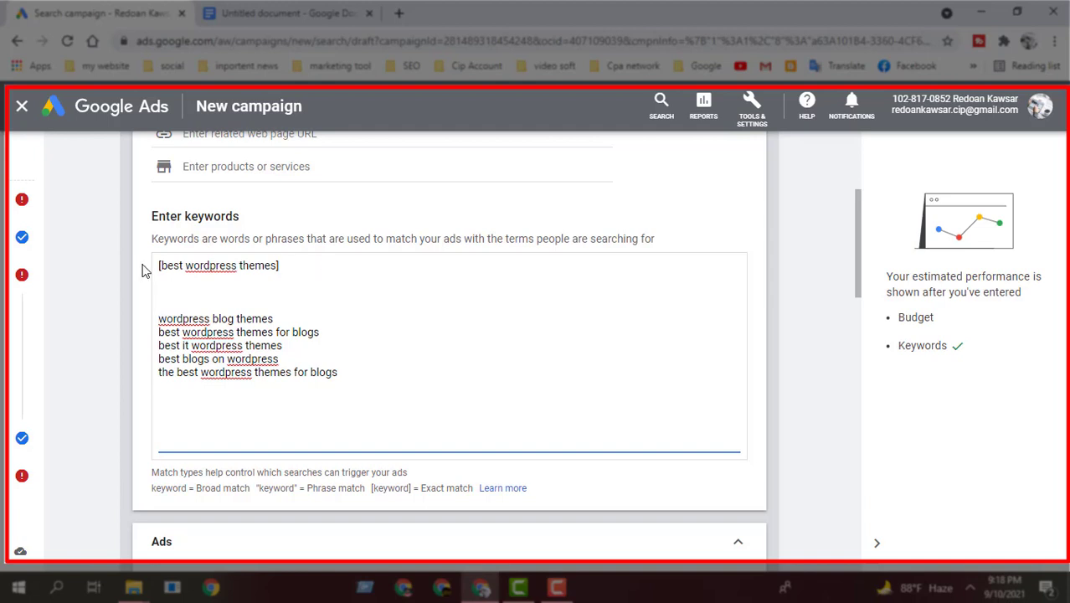
{"action": "left_click", "coordinate": [288, 265]}
{"action": "left_click_drag", "start_coordinate": [163, 266], "coordinate": [278, 265]}
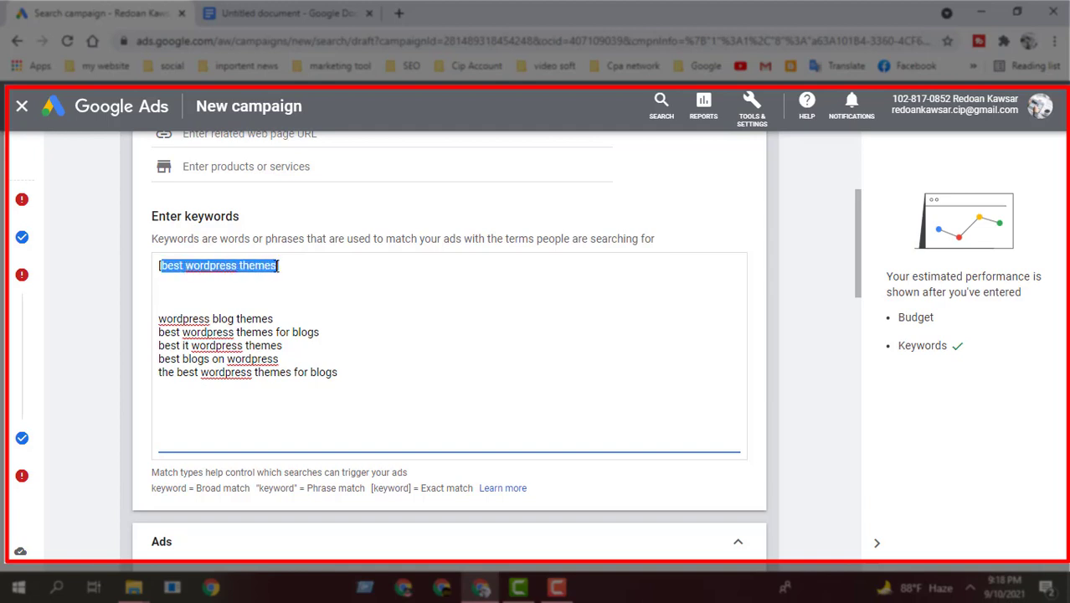
{"action": "left_click", "coordinate": [279, 319]}
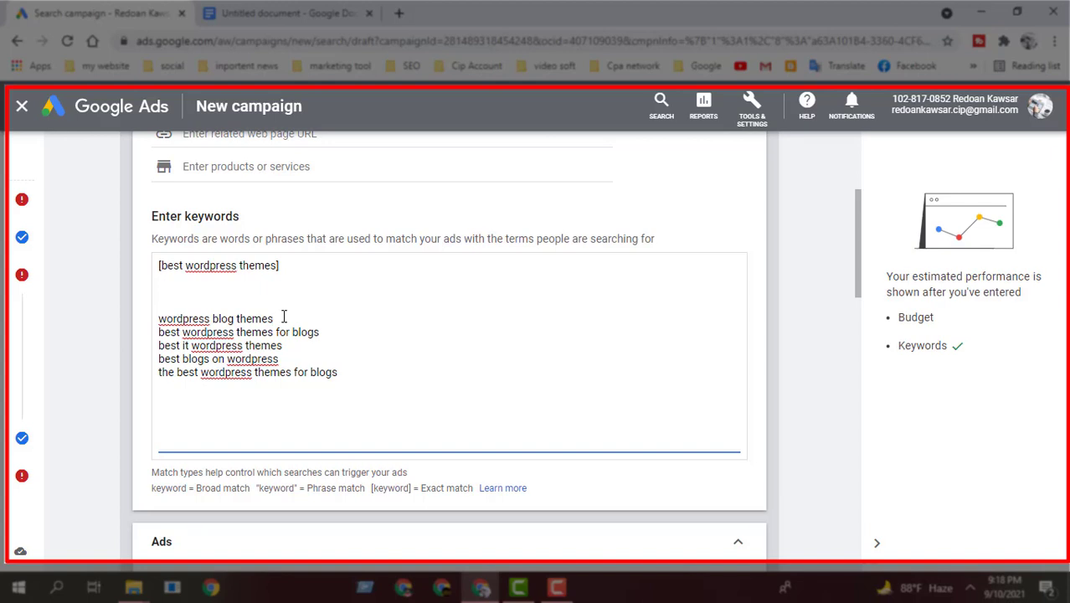
{"action": "left_click_drag", "start_coordinate": [295, 264], "coordinate": [112, 270]}
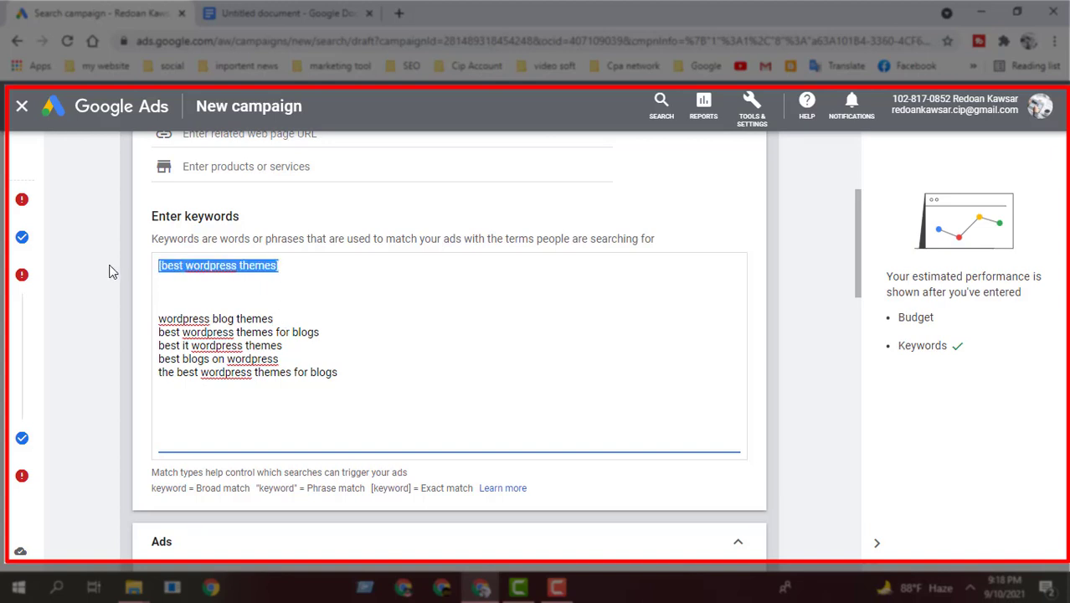
{"action": "left_click", "coordinate": [189, 265]}
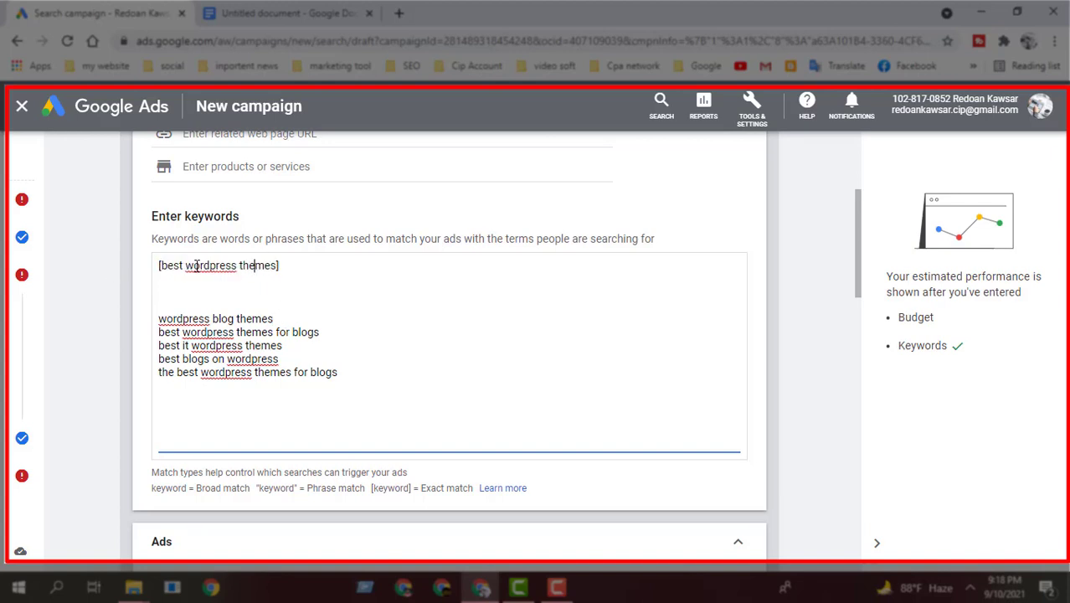
{"action": "left_click", "coordinate": [299, 265]}
Remove two of the blank lines between "[best wordpress themes]" and "wordpress blog themes" in the keyword list.
{"action": "scroll", "coordinate": [309, 319], "scroll_direction": "up", "scroll_amount": 2}
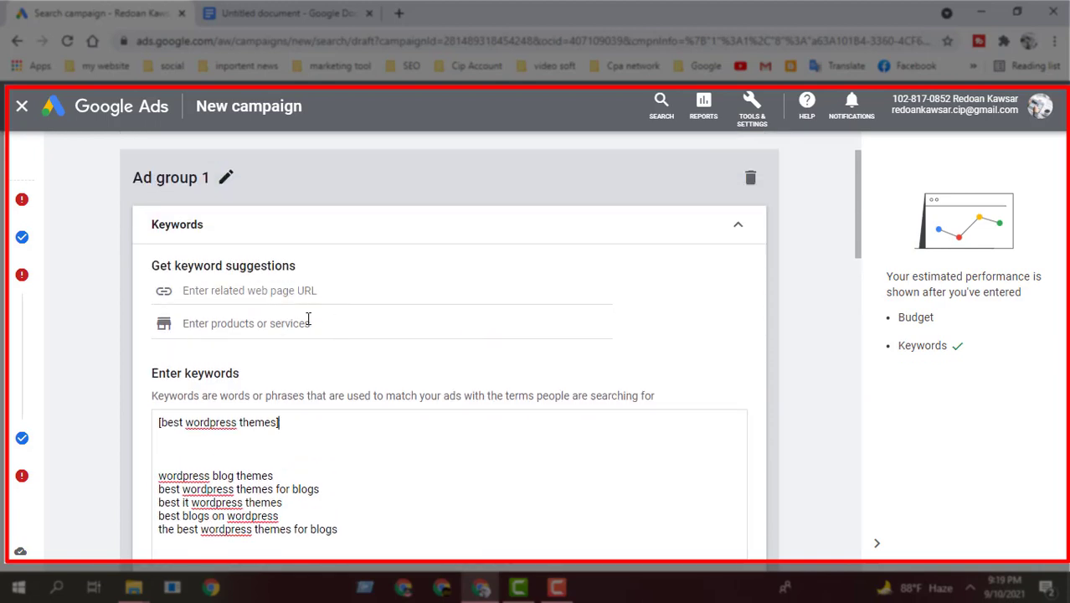
{"action": "scroll", "coordinate": [484, 413], "scroll_direction": "down", "scroll_amount": 2}
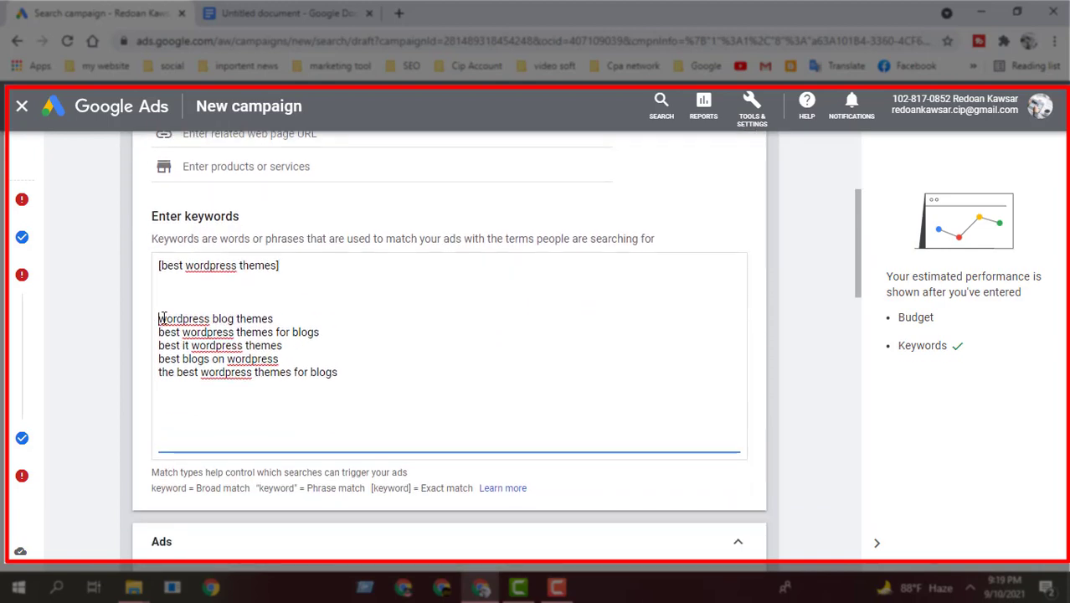
{"action": "left_click", "coordinate": [162, 318]}
{"action": "key", "text": "BackSpace"}
{"action": "key", "text": "BackSpace"}
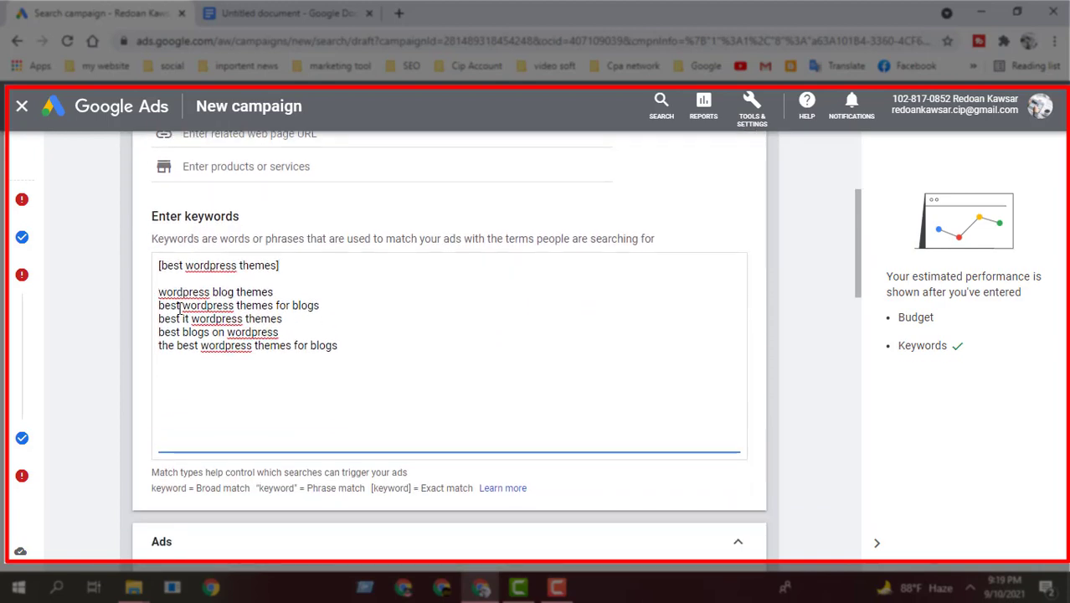
Review the unbracketed keywords from "wordpress blog themes" through "the best wordpress themes for blogs".
{"action": "triple_click", "coordinate": [384, 346]}
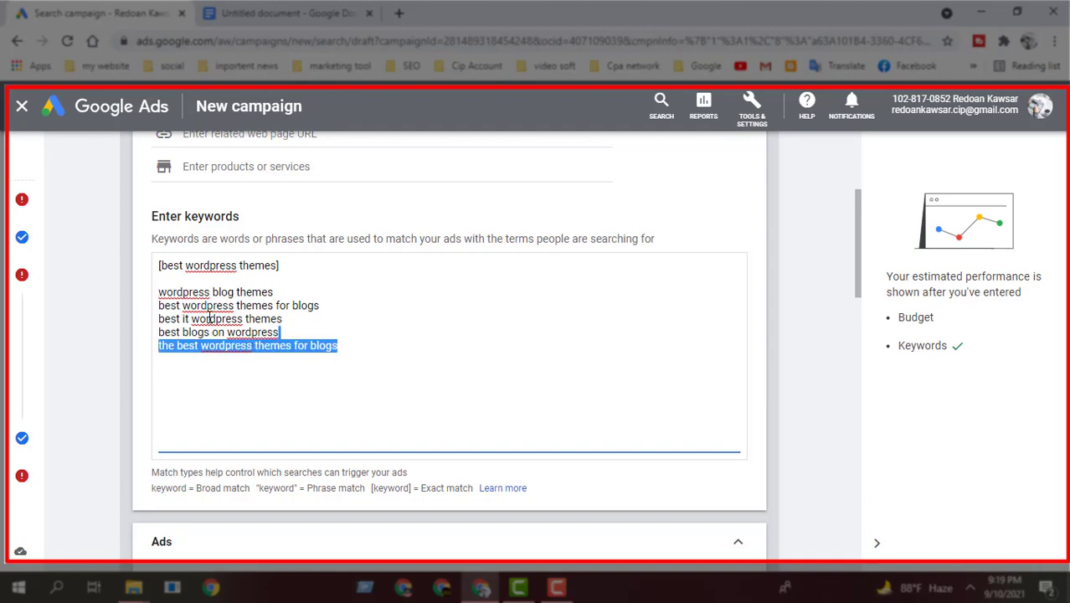
{"action": "left_click", "coordinate": [158, 292], "text": "shift"}
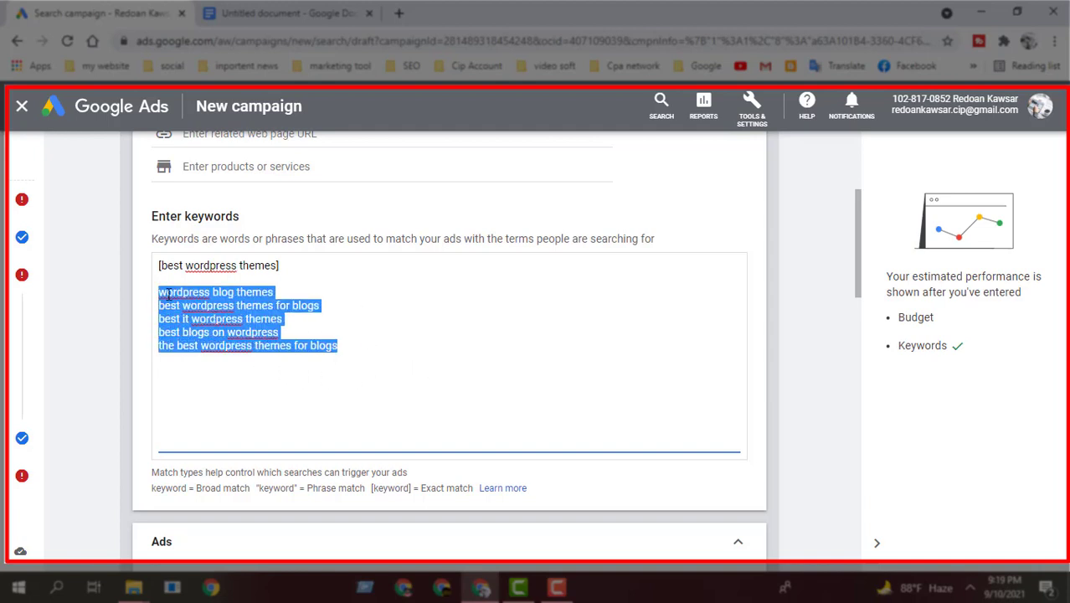
{"action": "left_click", "coordinate": [158, 301]}
{"action": "left_click_drag", "start_coordinate": [158, 293], "coordinate": [348, 346]}
{"action": "left_click", "coordinate": [360, 345]}
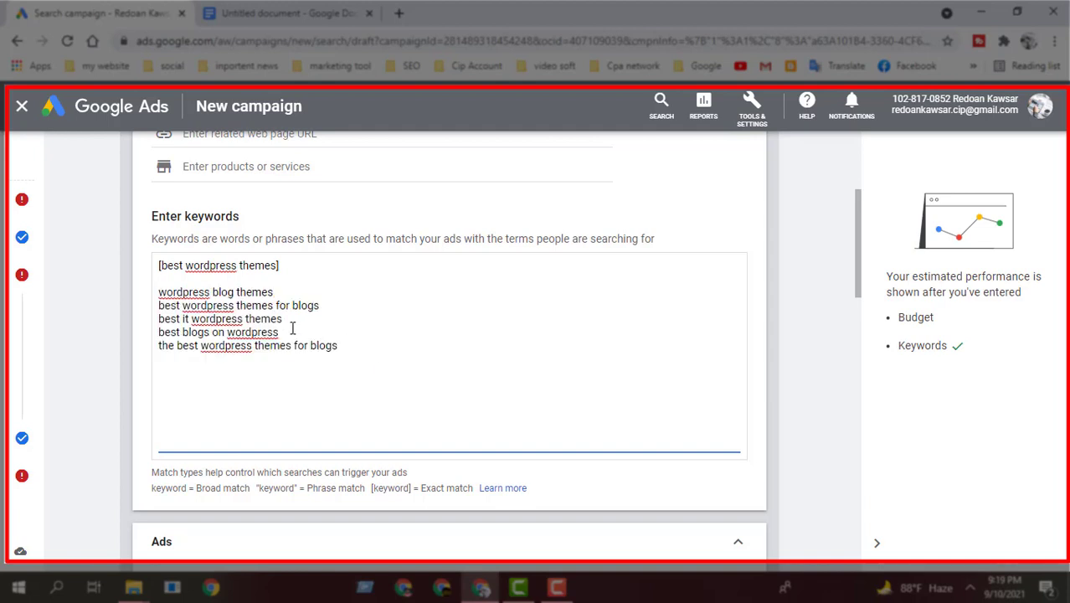
{"action": "left_click", "coordinate": [151, 303], "text": "shift"}
{"action": "left_click", "coordinate": [356, 347]}
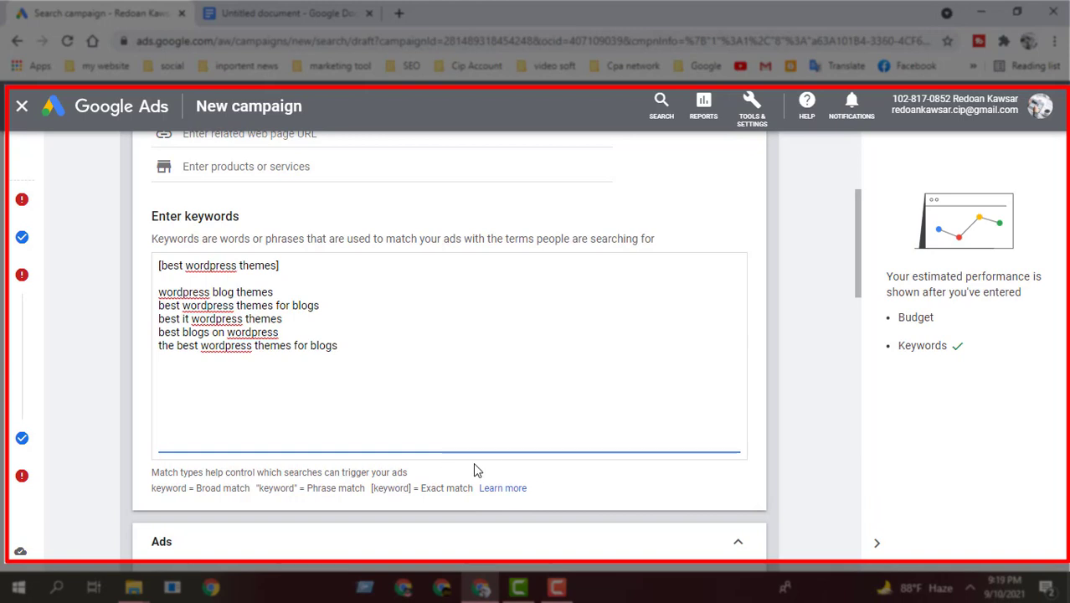
Collapse the Keywords and Ads sections of Ad group 1.
{"action": "scroll", "coordinate": [271, 318], "scroll_direction": "up", "scroll_amount": 3}
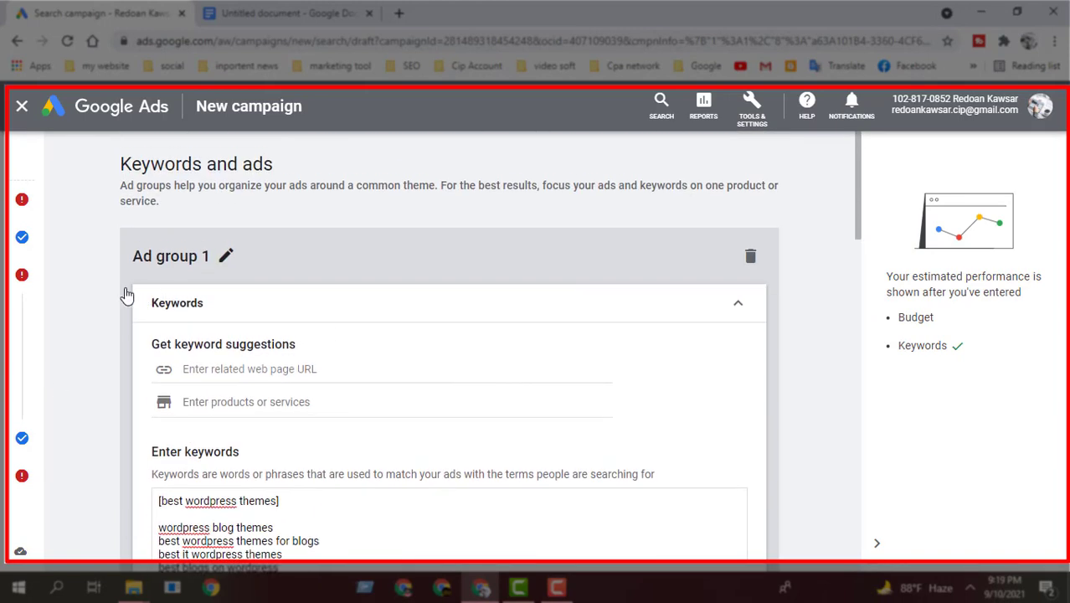
{"action": "scroll", "coordinate": [360, 309], "scroll_direction": "down", "scroll_amount": 5}
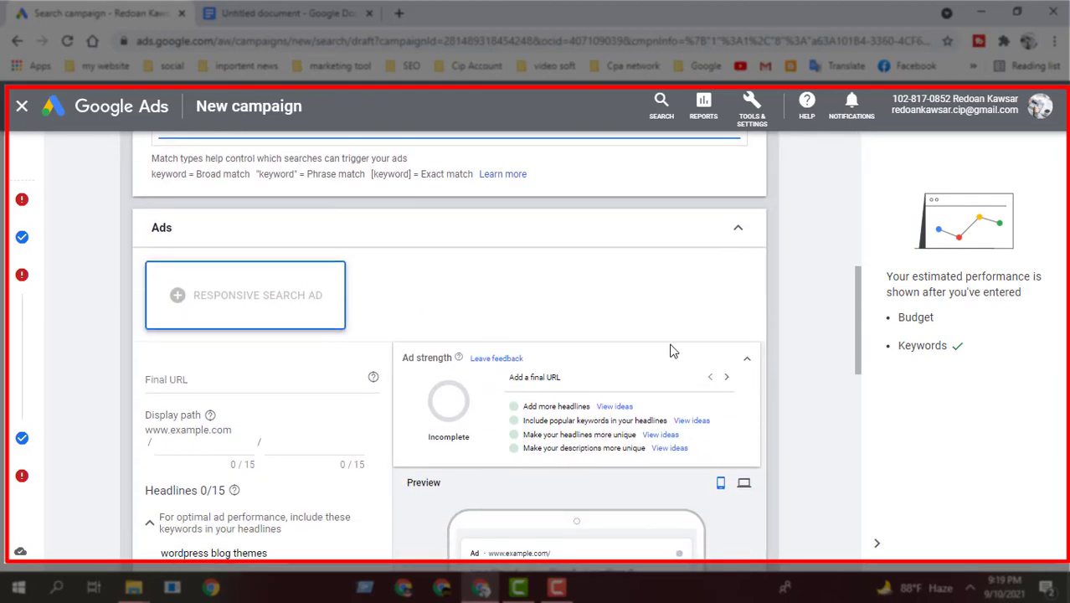
{"action": "scroll", "coordinate": [674, 350], "scroll_direction": "up", "scroll_amount": 5}
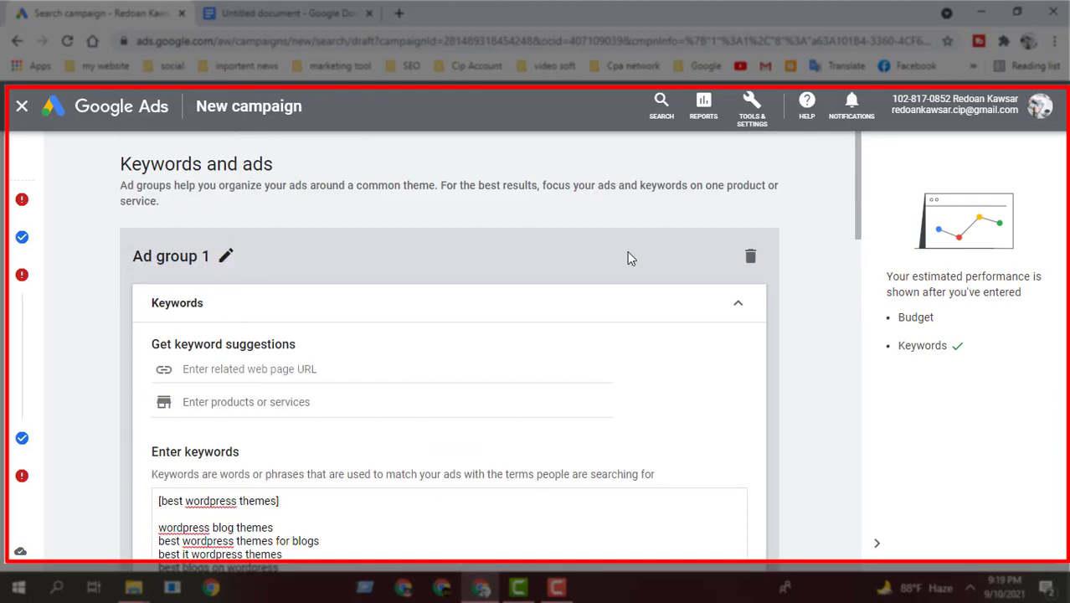
{"action": "left_click", "coordinate": [738, 303]}
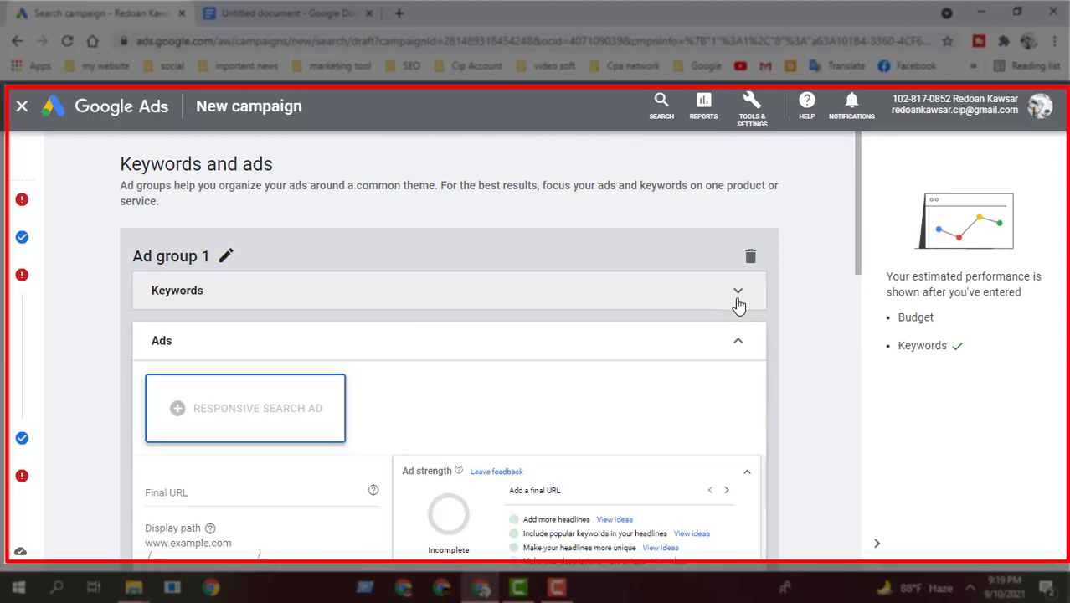
{"action": "scroll", "coordinate": [717, 307], "scroll_direction": "down", "scroll_amount": 3}
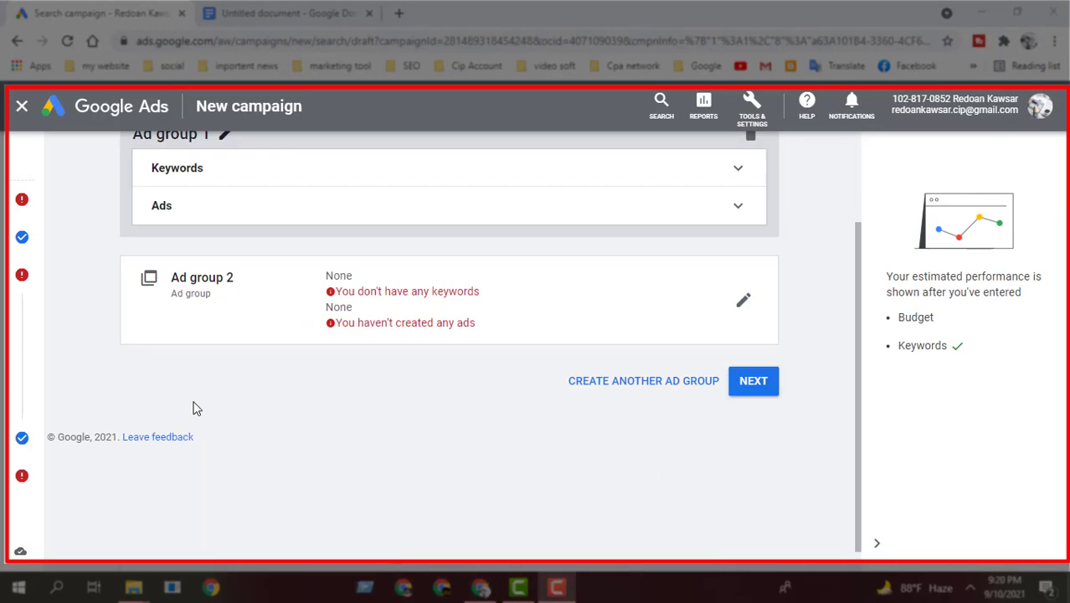
{"action": "scroll", "coordinate": [192, 408], "scroll_direction": "up", "scroll_amount": 1}
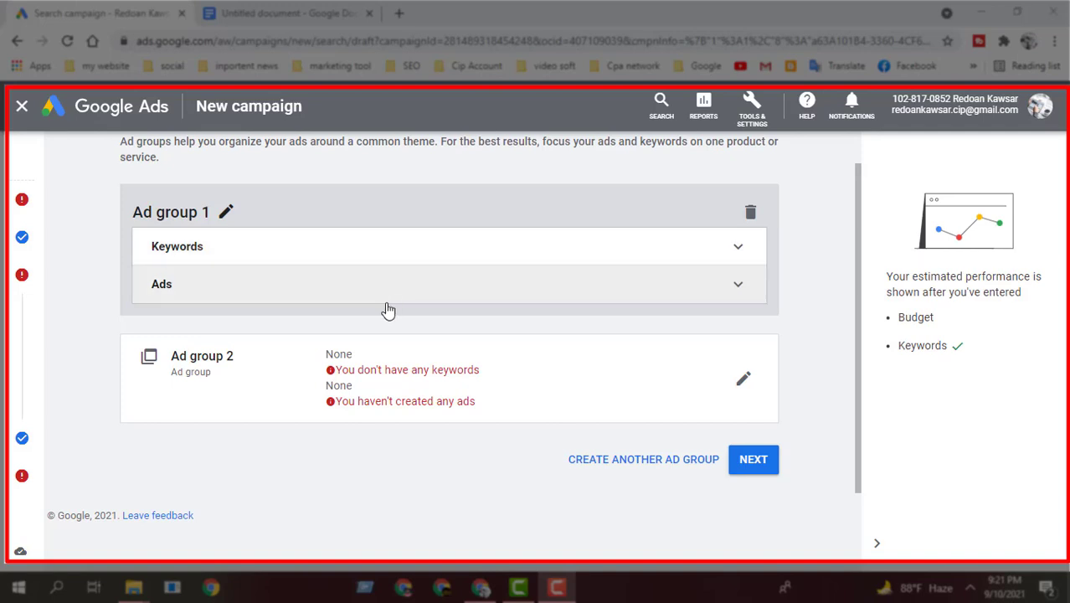
Reopen Ad group 1's Keywords section to check its keyword list, and collapse it again.
{"action": "left_click", "coordinate": [739, 249]}
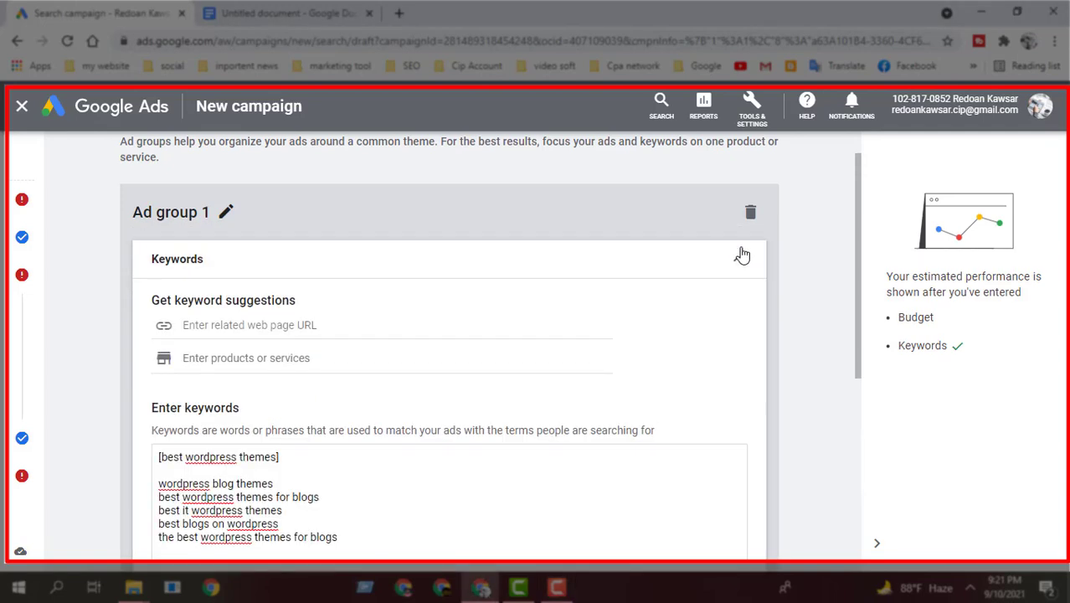
{"action": "left_click", "coordinate": [741, 254]}
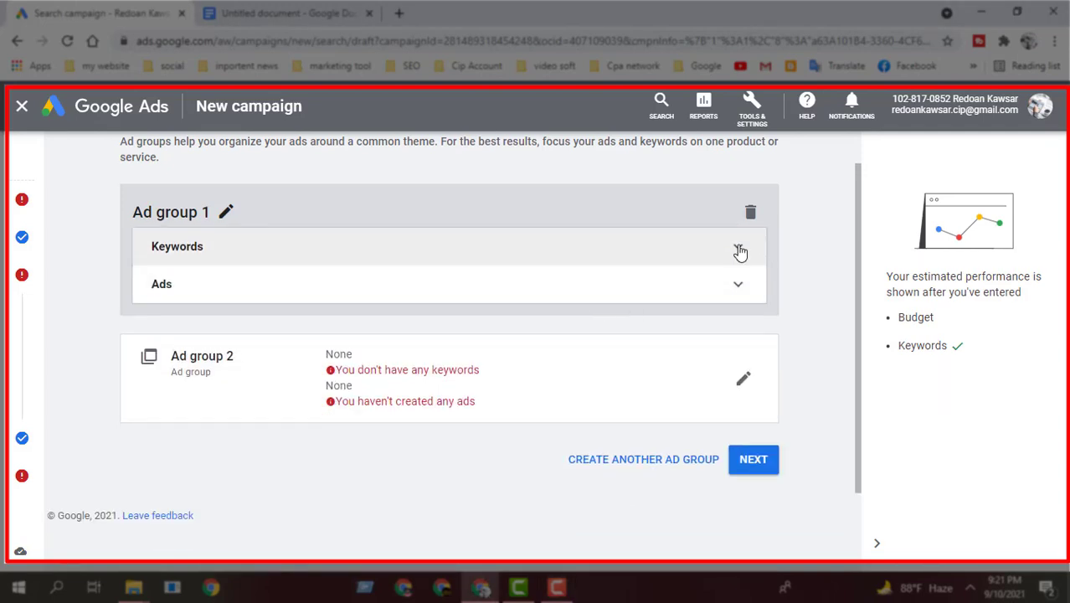
{"action": "left_click", "coordinate": [741, 250]}
{"action": "left_click", "coordinate": [734, 266]}
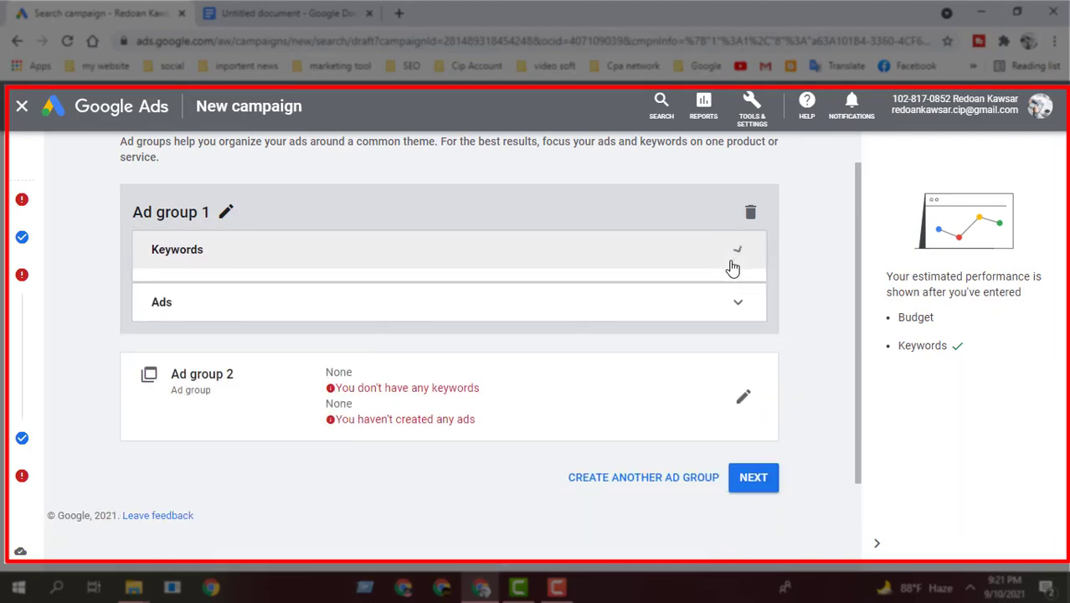
Expand the Ads section of Ad group 1 to view its responsive search ad form, and collapse it again.
{"action": "left_click", "coordinate": [737, 291]}
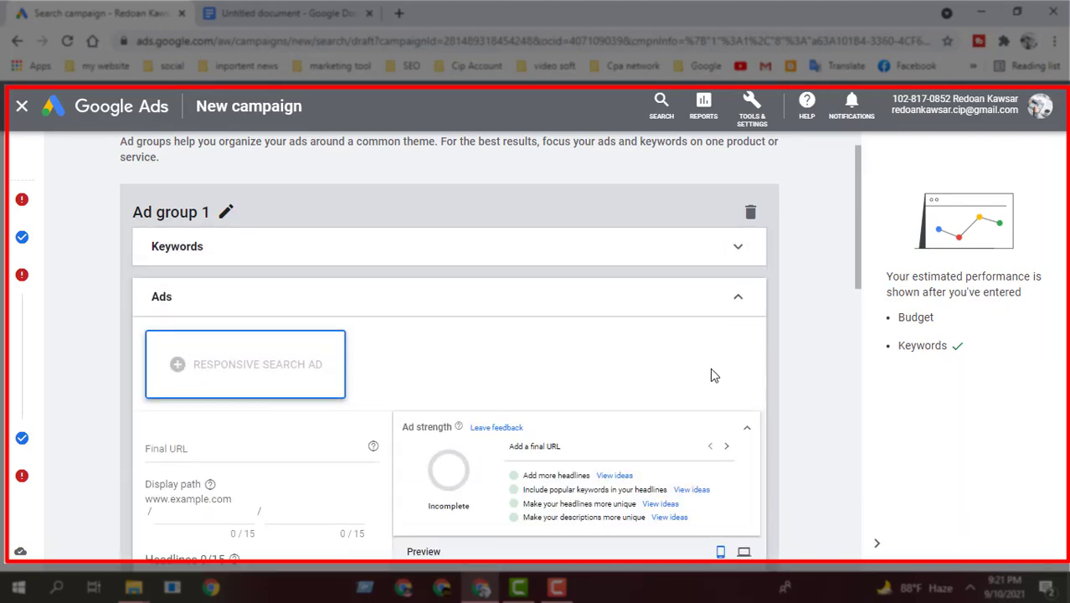
{"action": "scroll", "coordinate": [713, 394], "scroll_direction": "down", "scroll_amount": 2}
{"action": "scroll", "coordinate": [712, 351], "scroll_direction": "up", "scroll_amount": 3}
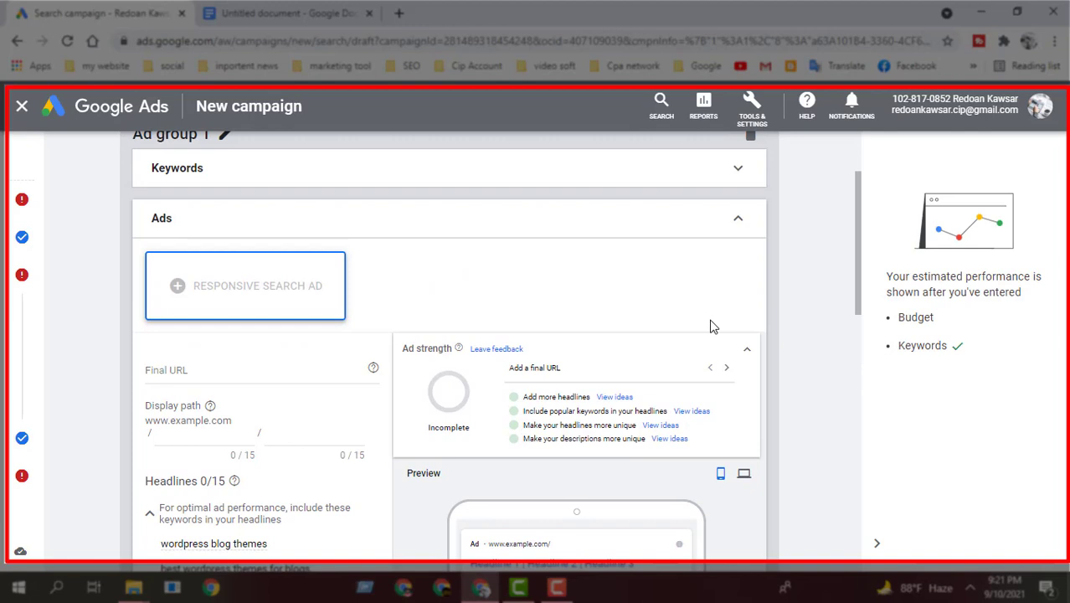
{"action": "left_click", "coordinate": [743, 224]}
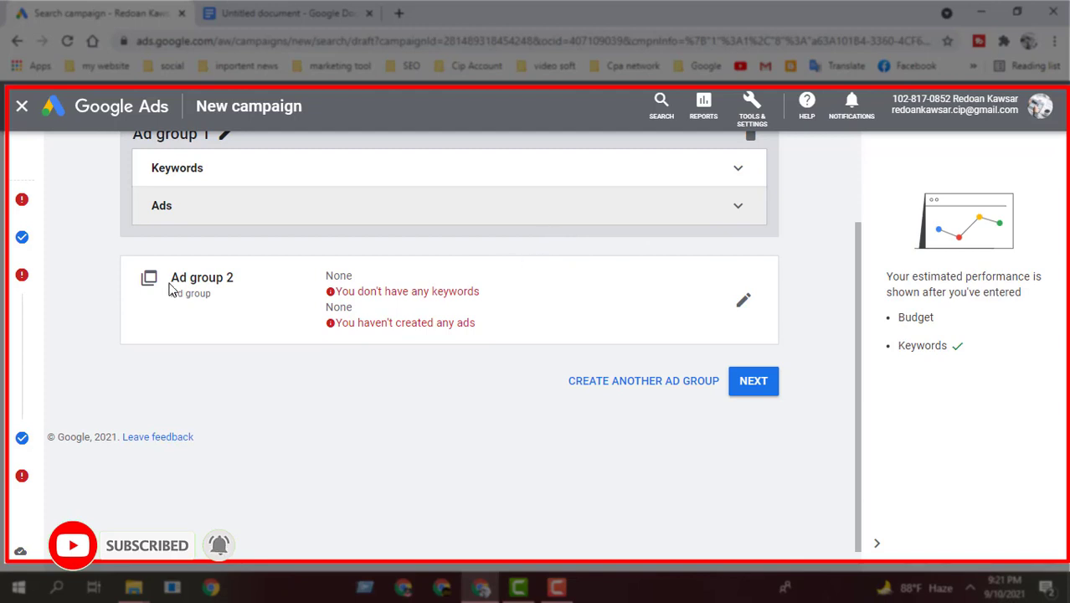
Open Ad group 2 for editing and check its name field, keeping the name as it is.
{"action": "left_click", "coordinate": [743, 303]}
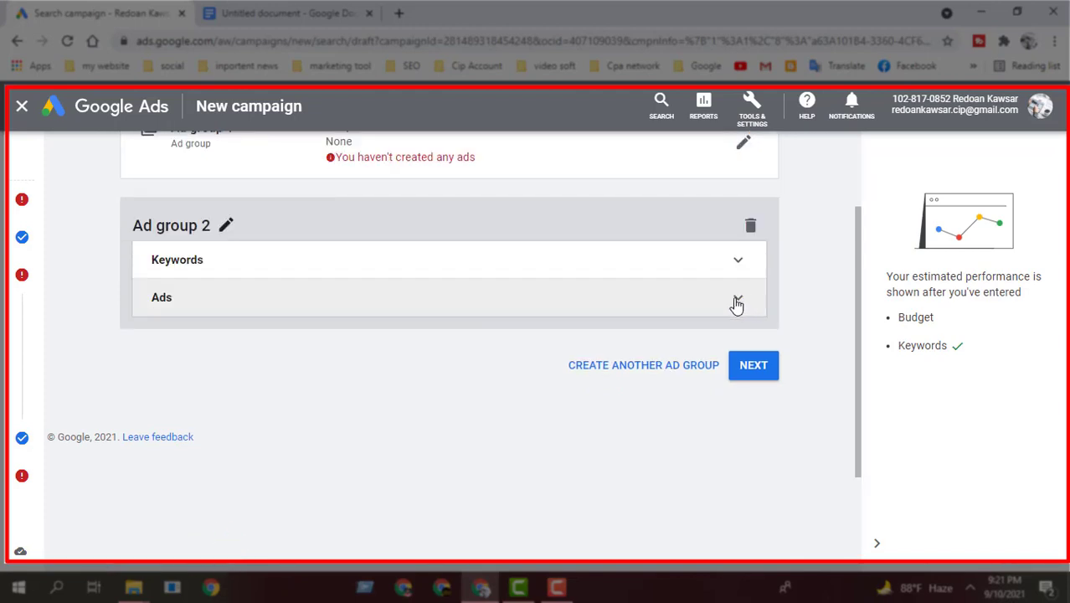
{"action": "left_click", "coordinate": [228, 226]}
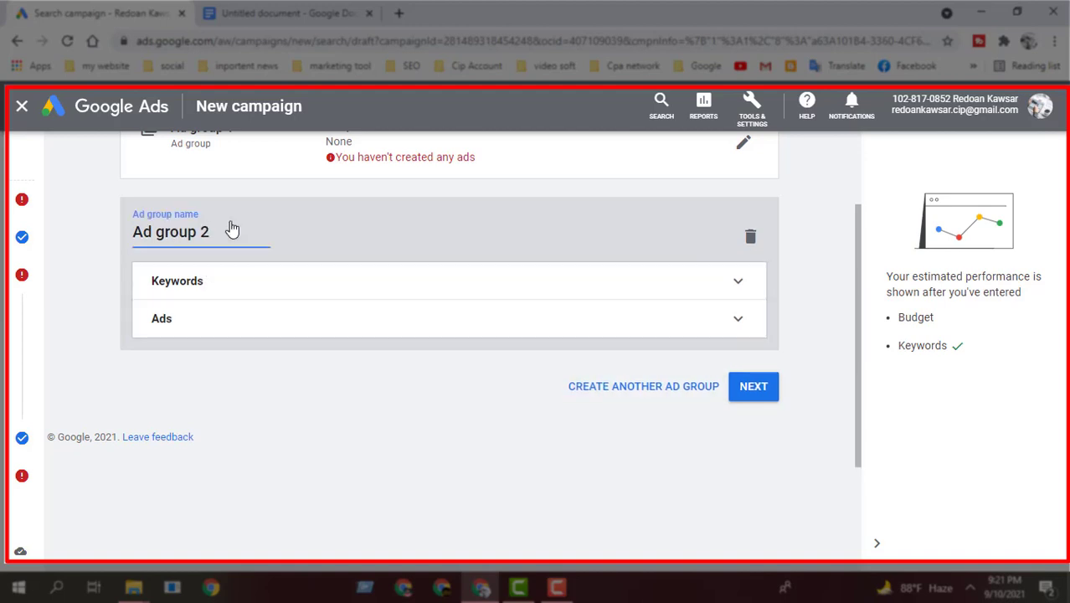
{"action": "key", "text": "Return"}
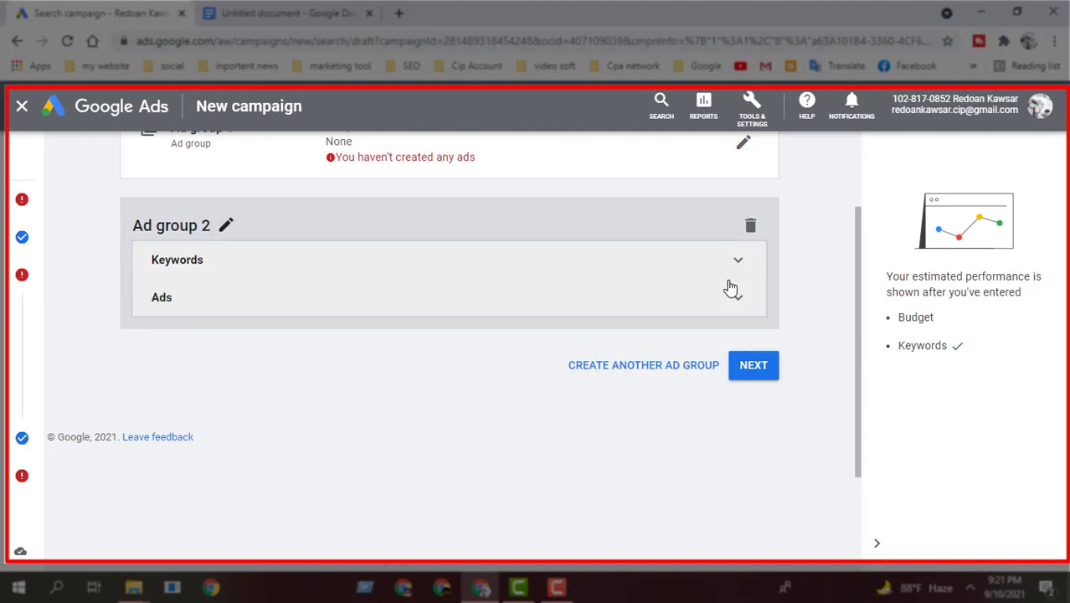
Paste the copied keywords, from "the best wordpress themes" through "best wordpress themes for blogs 2021", into Ad group 2's keyword list.
{"action": "left_click", "coordinate": [738, 263]}
{"action": "scroll", "coordinate": [297, 410], "scroll_direction": "down", "scroll_amount": 3}
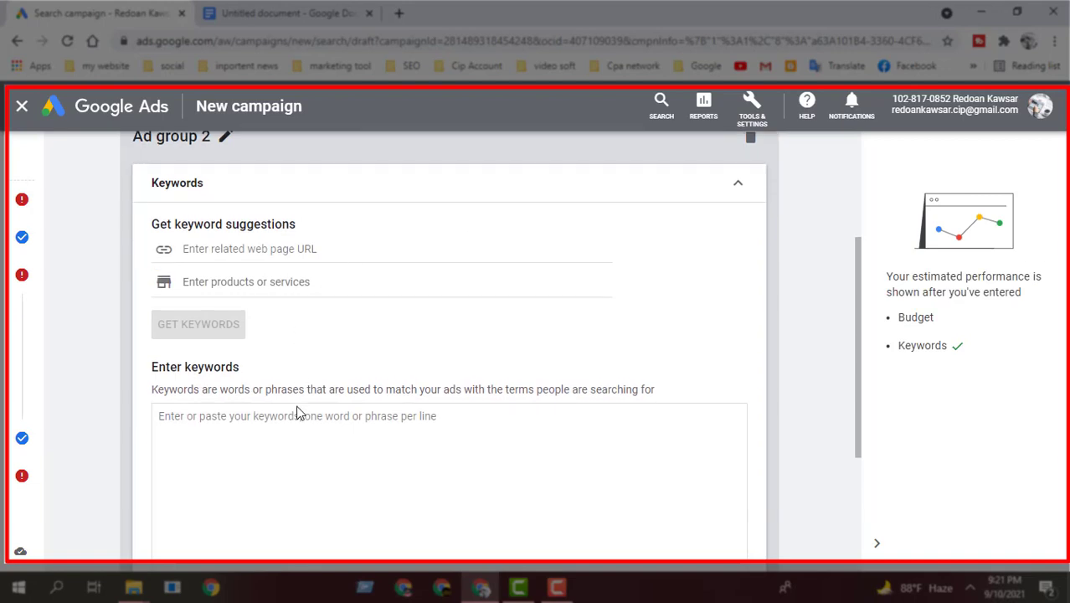
{"action": "right_click", "coordinate": [248, 319]}
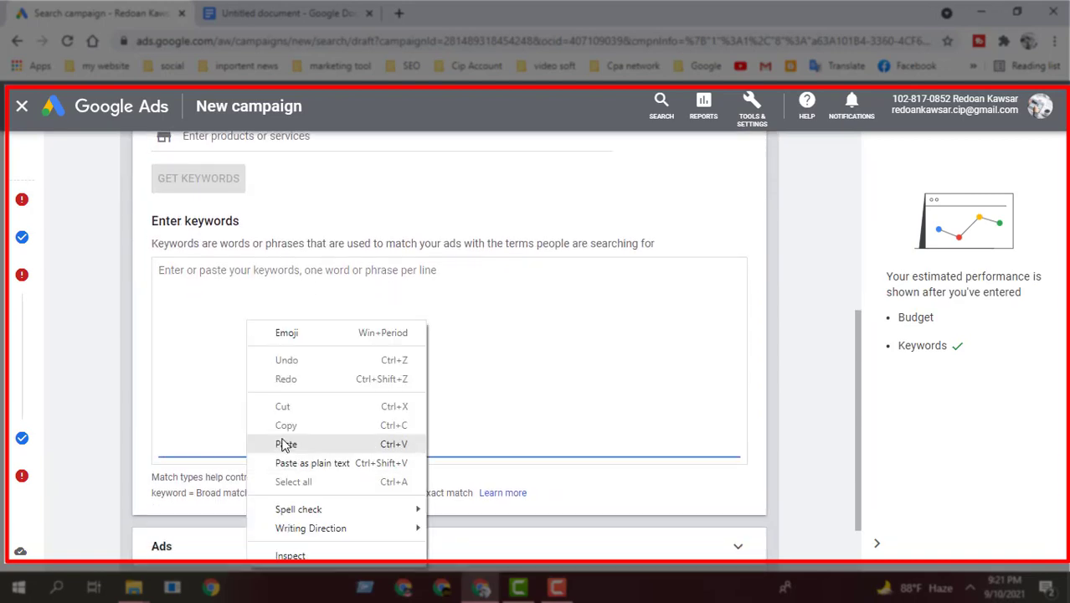
{"action": "left_click", "coordinate": [279, 442]}
Review the pasted keywords of Ad group 2 by highlighting the whole list, and collapse its Keywords section.
{"action": "left_click_drag", "start_coordinate": [358, 315], "coordinate": [142, 239]}
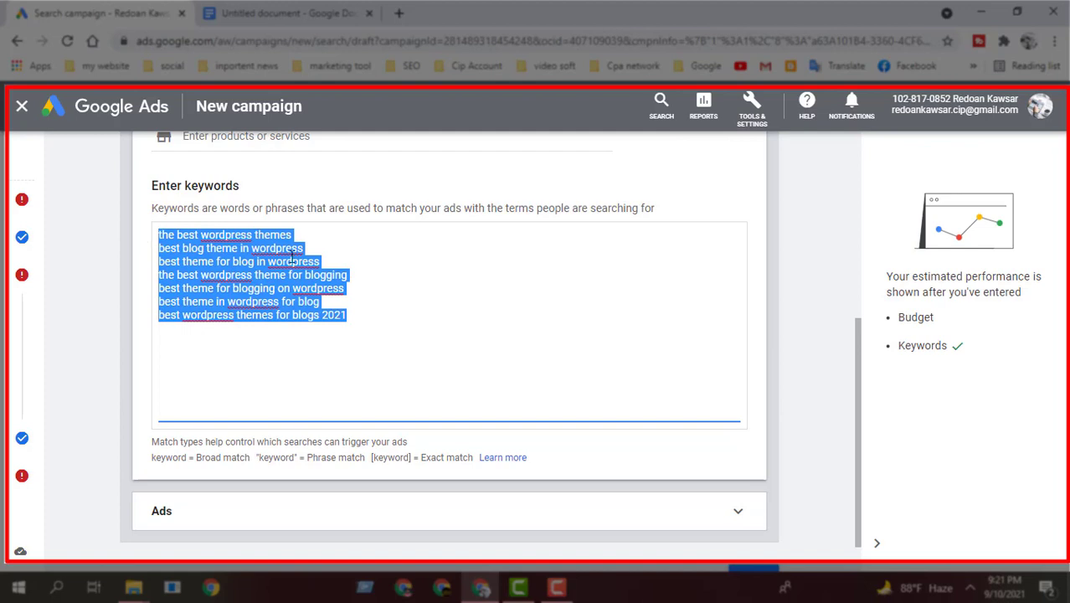
{"action": "left_click", "coordinate": [363, 308]}
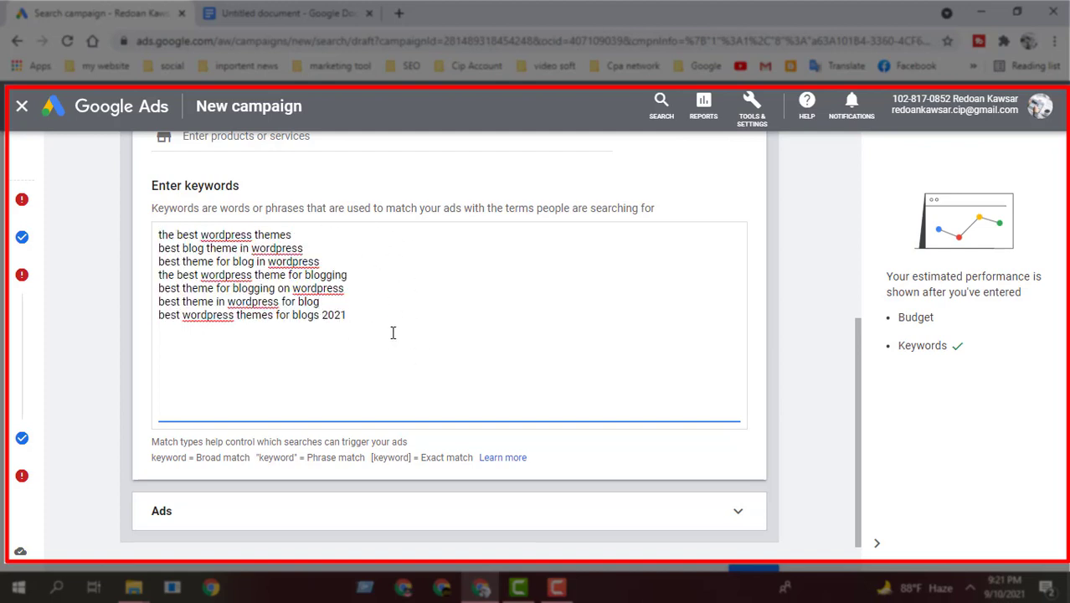
{"action": "left_click_drag", "start_coordinate": [386, 304], "coordinate": [158, 232]}
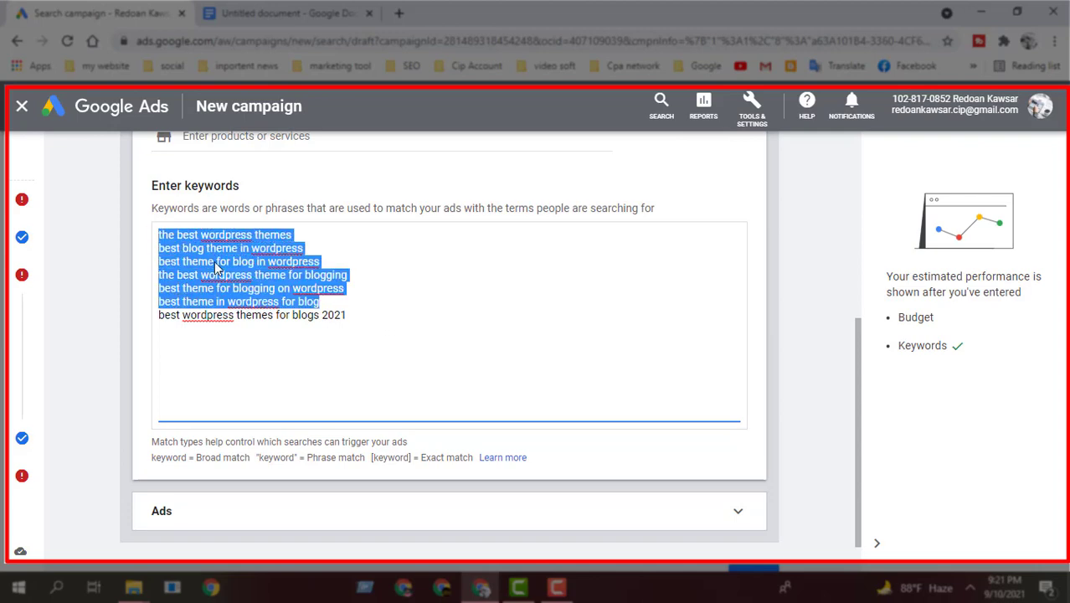
{"action": "left_click_drag", "start_coordinate": [392, 315], "coordinate": [158, 234]}
{"action": "scroll", "coordinate": [578, 414], "scroll_direction": "up", "scroll_amount": 5}
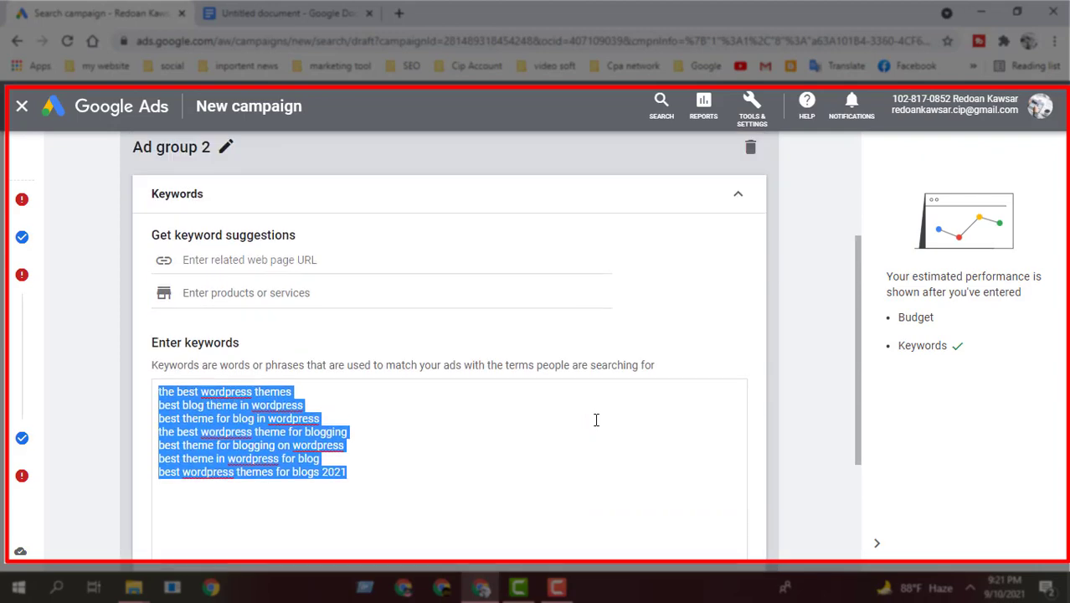
{"action": "left_click", "coordinate": [735, 401]}
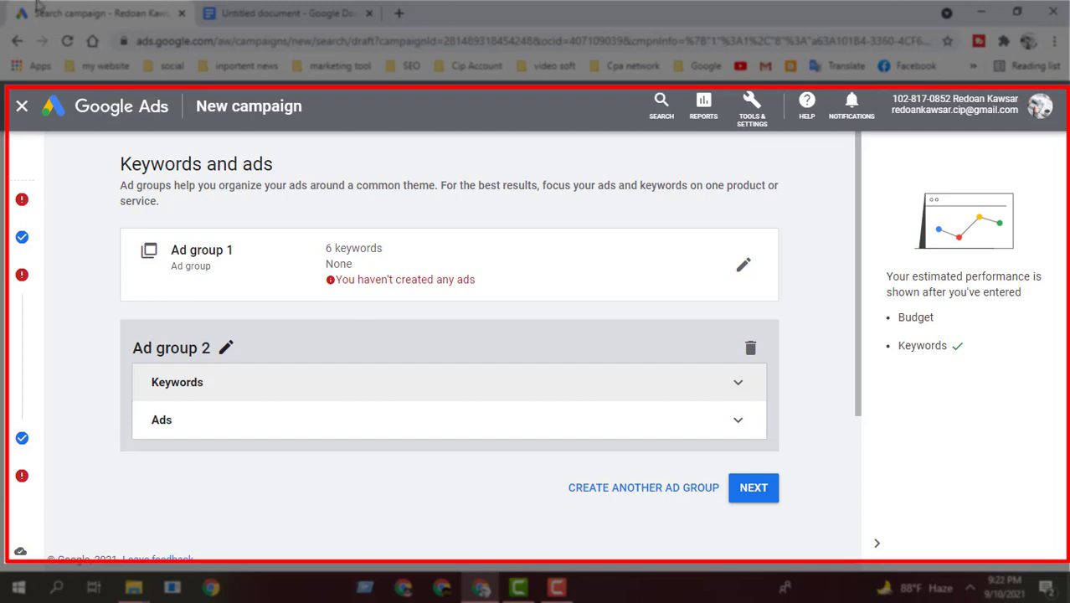
Switch to the untitled Google Docs document and find the section "What is the formula for Adrank?".
{"action": "left_click", "coordinate": [331, 10]}
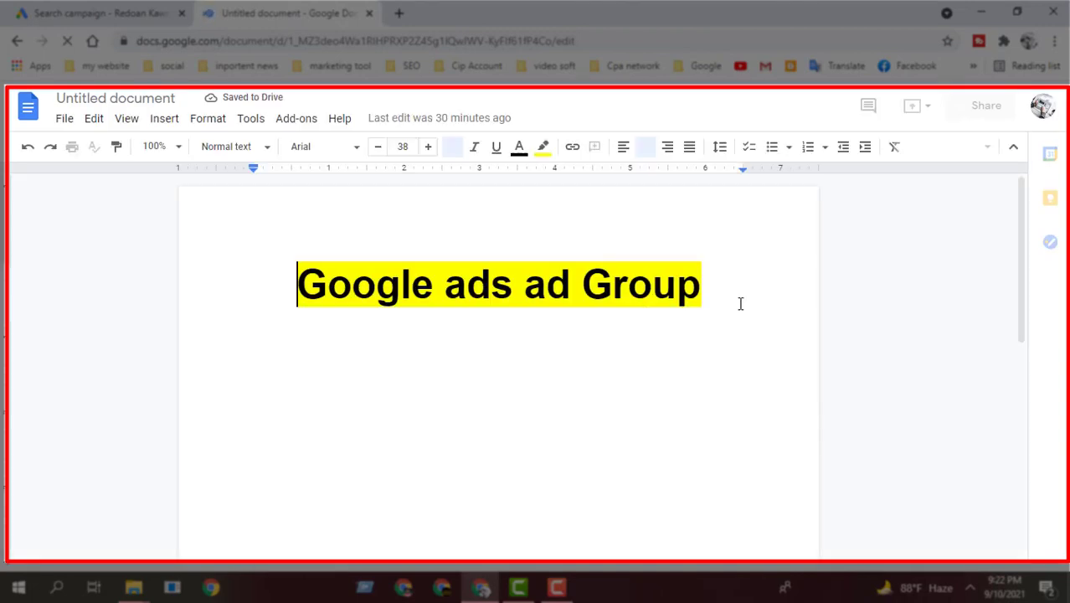
{"action": "scroll", "coordinate": [743, 300], "scroll_direction": "down", "scroll_amount": 2}
{"action": "scroll", "coordinate": [743, 299], "scroll_direction": "down", "scroll_amount": 5}
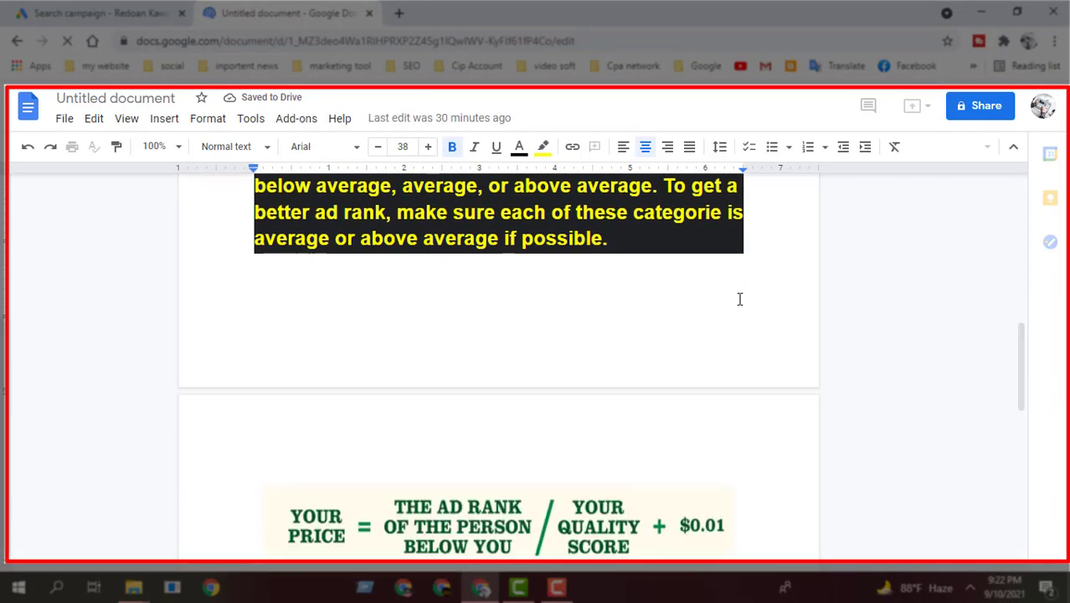
{"action": "scroll", "coordinate": [628, 316], "scroll_direction": "up", "scroll_amount": 2}
{"action": "scroll", "coordinate": [628, 315], "scroll_direction": "up", "scroll_amount": 1}
{"action": "scroll", "coordinate": [657, 337], "scroll_direction": "down", "scroll_amount": 3}
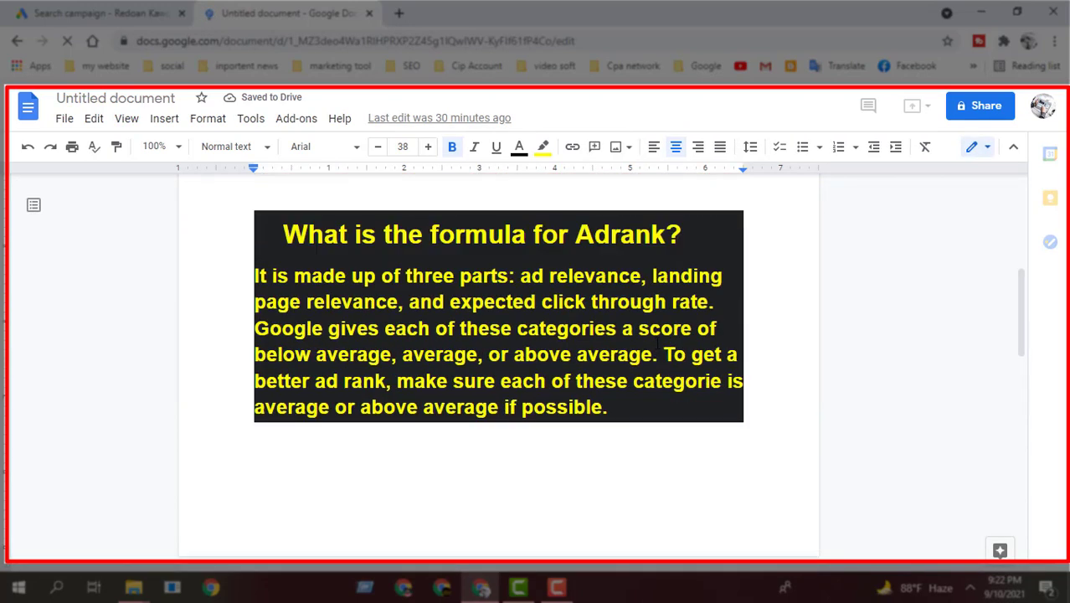